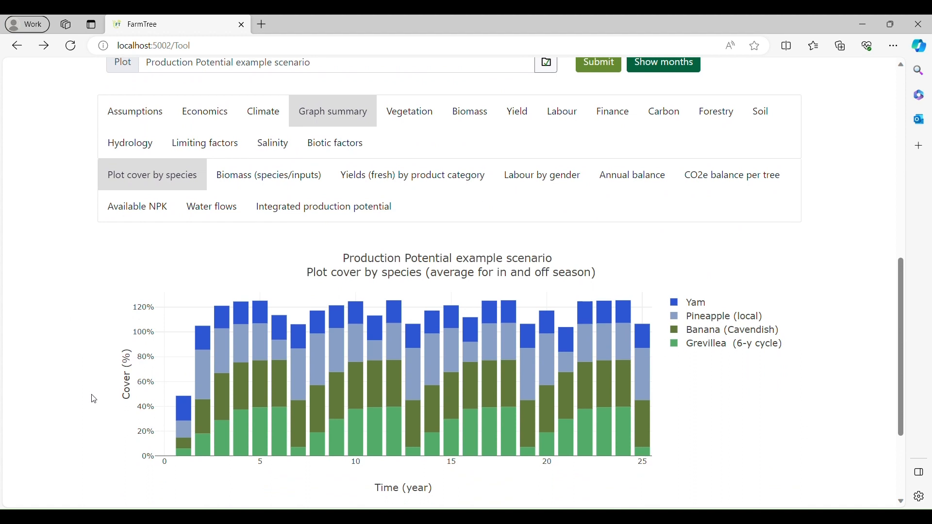
Browse the Biomass, Yield and Carbon result categories of the Production Potential example scenario.
mouse_move(197, 424)
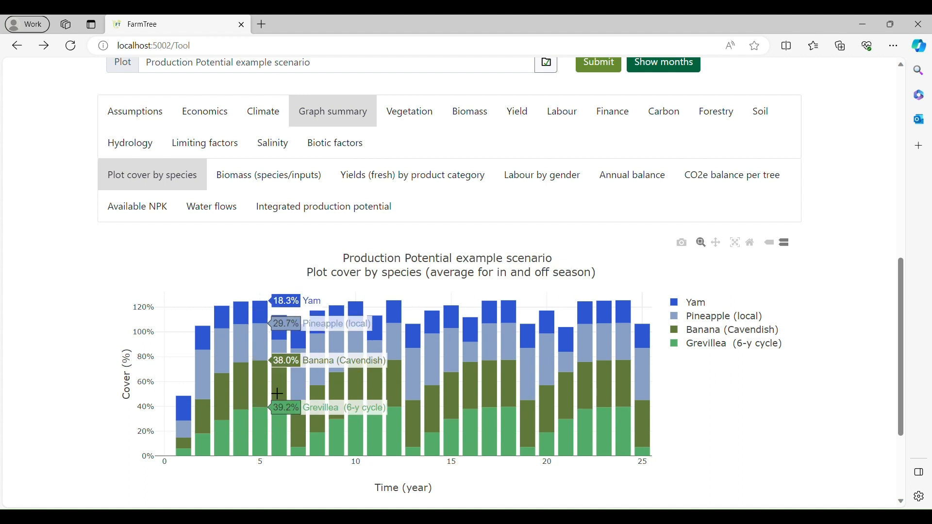
left_click(479, 119)
left_click(532, 116)
left_click(670, 128)
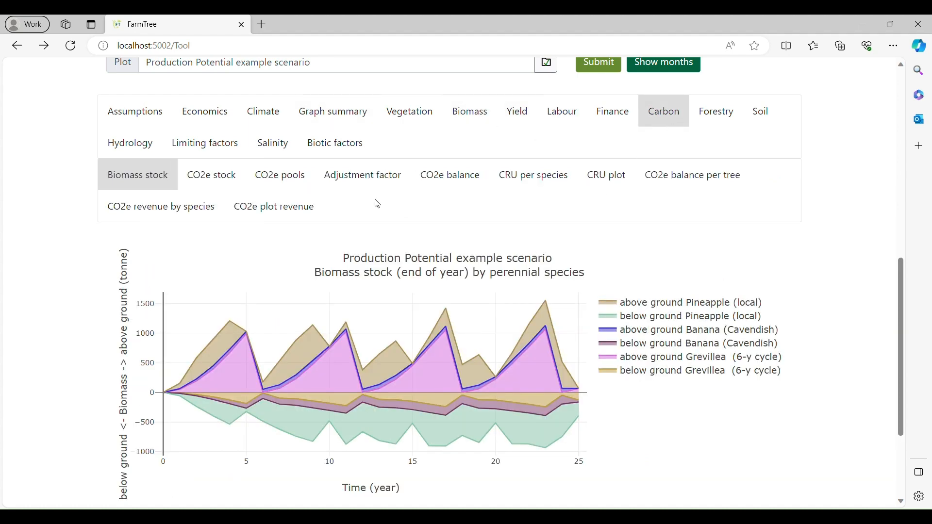
Examine the overall limiting-factors graph, and isolate Grevillea (6-y cycle) in the water-limited production potential graph.
left_click(236, 151)
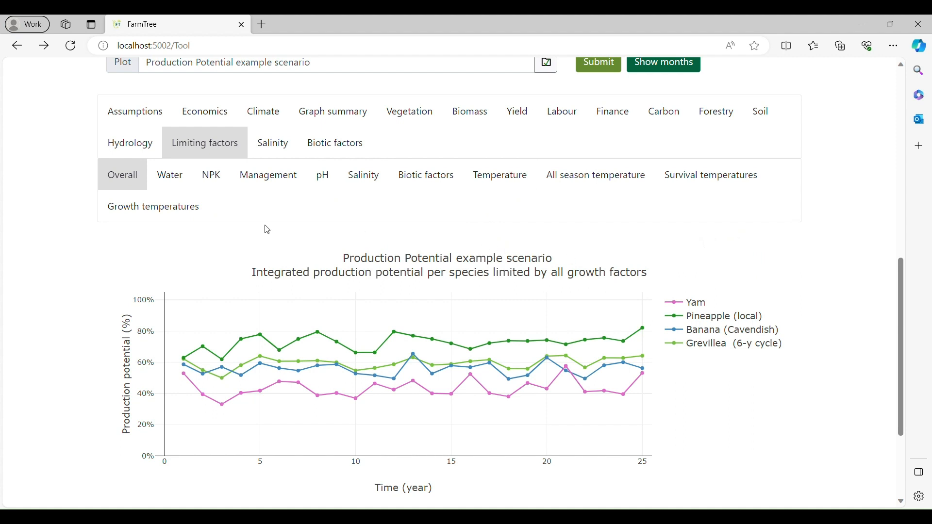
scroll(260, 240, "down", 3)
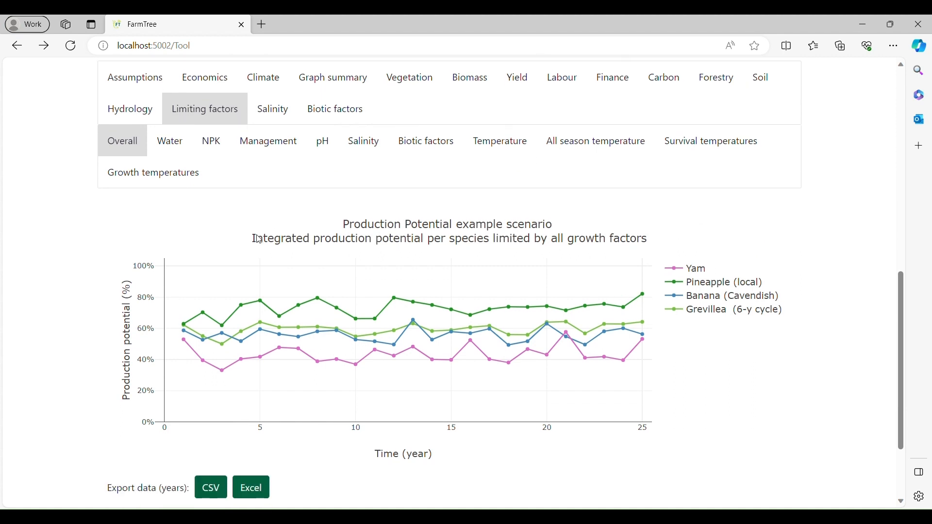
mouse_move(210, 296)
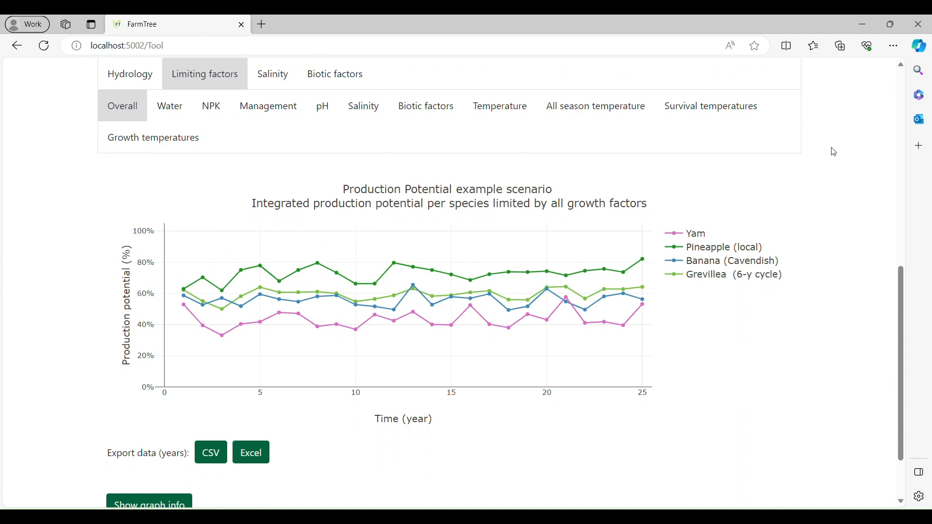
scroll(807, 196, "up", 2)
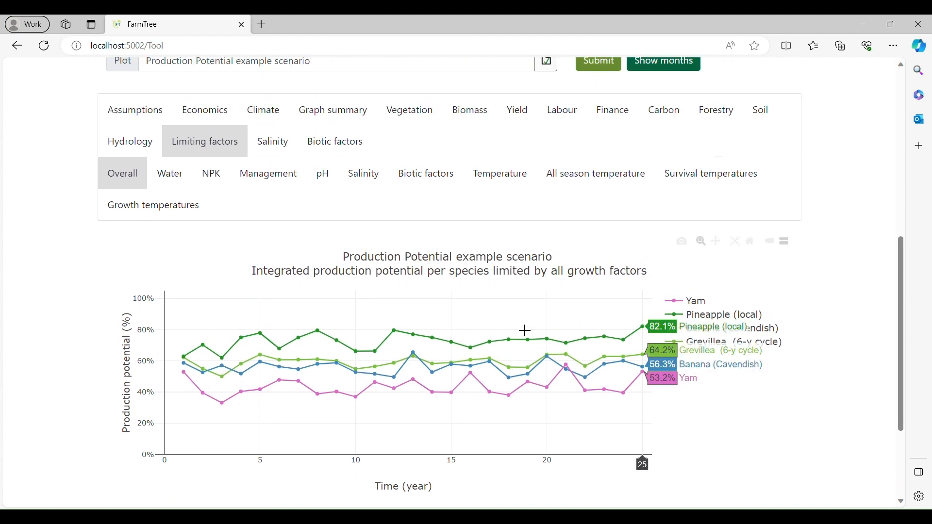
left_click(169, 174)
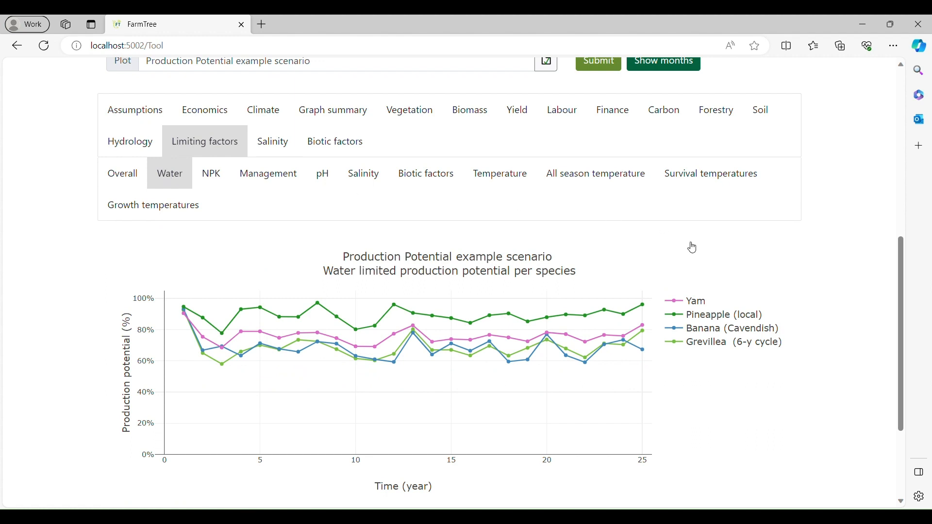
double_click(720, 348)
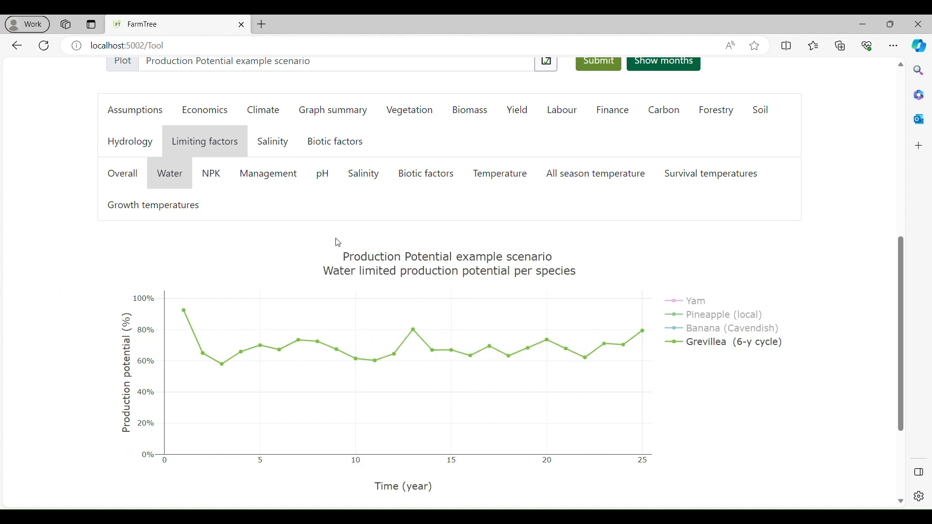
In the Hydrology water-per-species graph, show only Grevillea's (6-y cycle) water requirement and uptake.
left_click(129, 141)
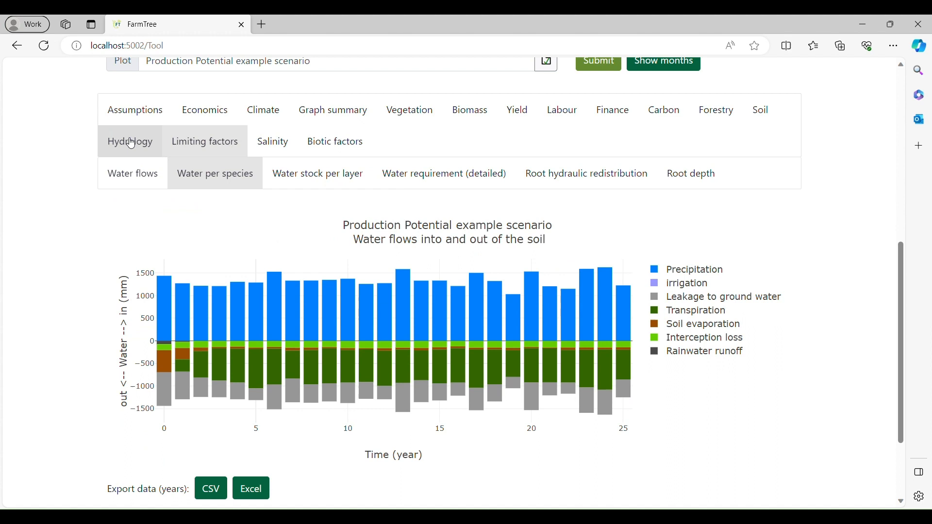
left_click(233, 181)
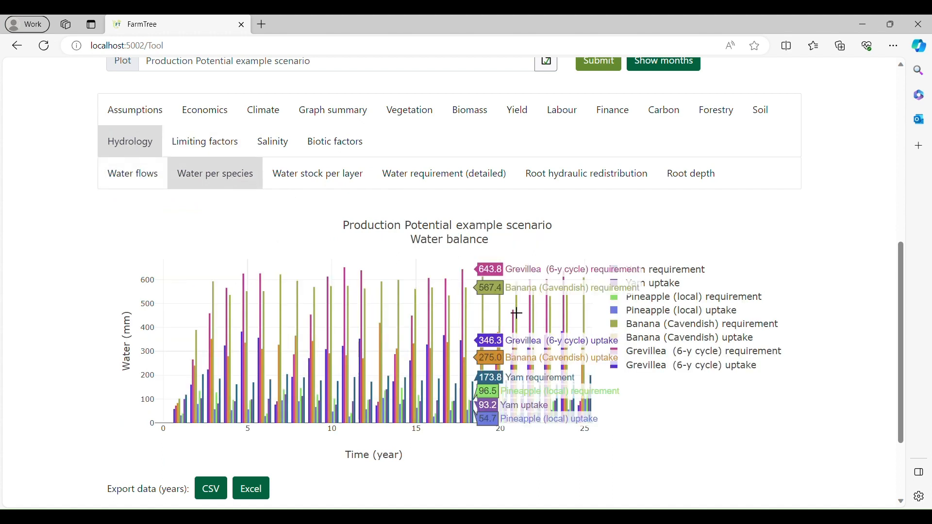
double_click(658, 358)
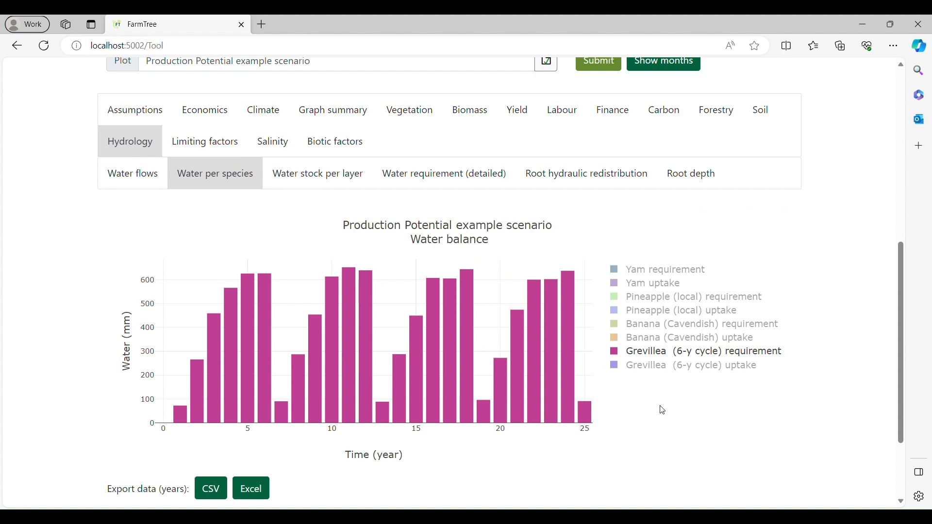
left_click(664, 367)
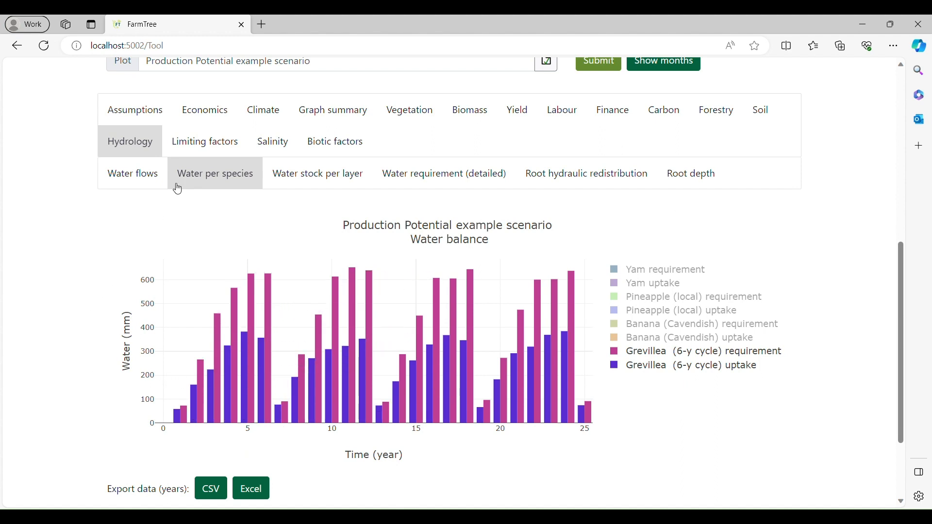
Review the water-limited production potential again, and isolate Grevillea (6-y cycle) in the NPK-limited graph.
left_click(198, 144)
left_click(162, 183)
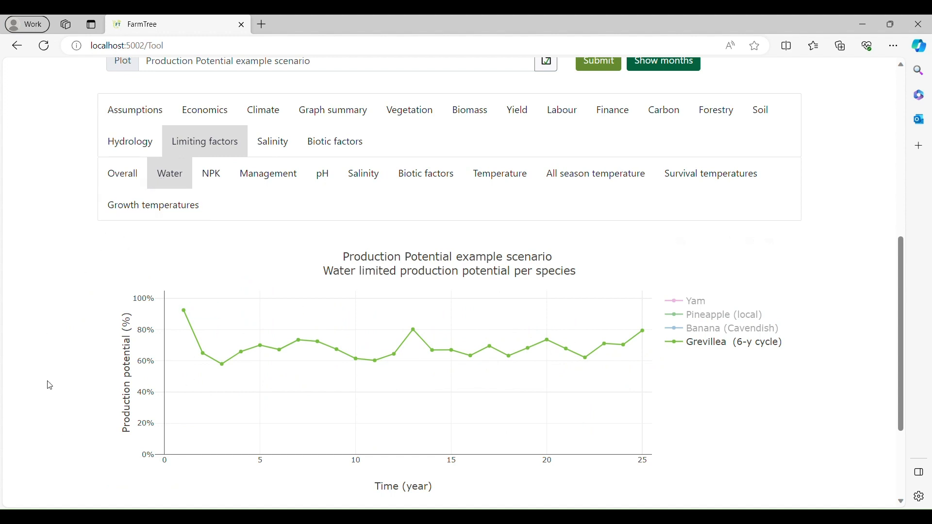
scroll(47, 381, "up", 1)
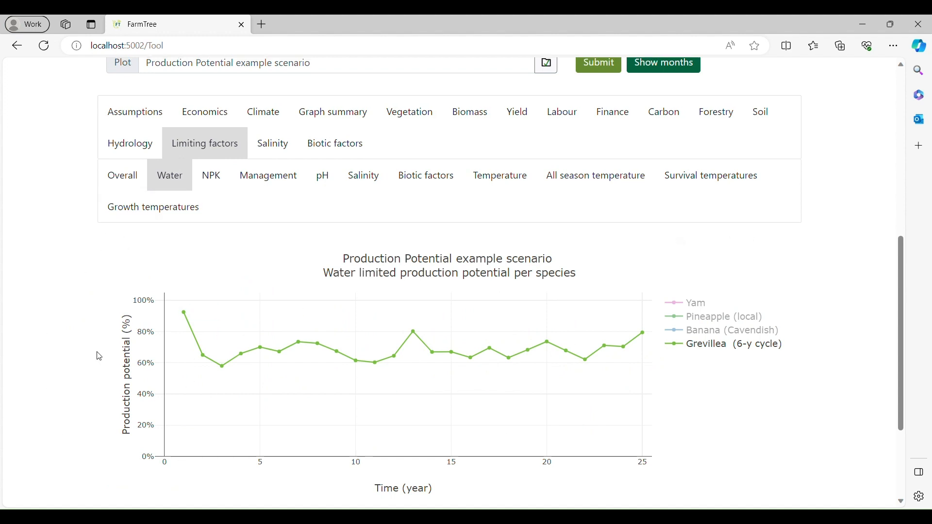
left_click(217, 180)
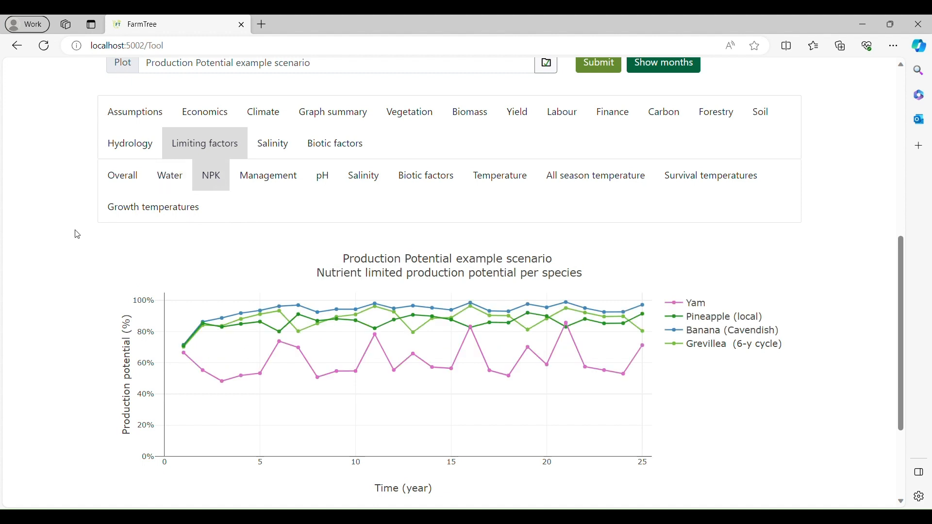
double_click(707, 353)
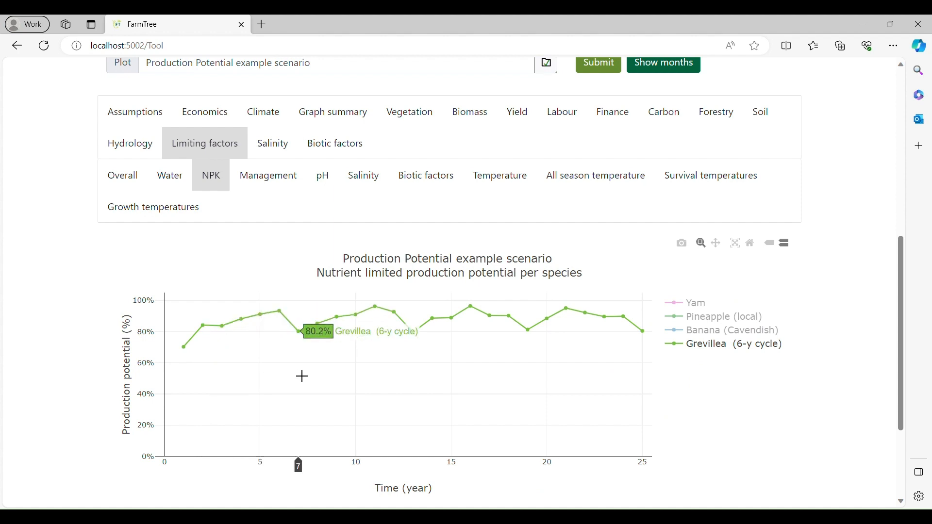
Compare only Grevillea's potential and actual NPK uptake in the soil results, and return to the NPK-limited production potential graph.
left_click(757, 119)
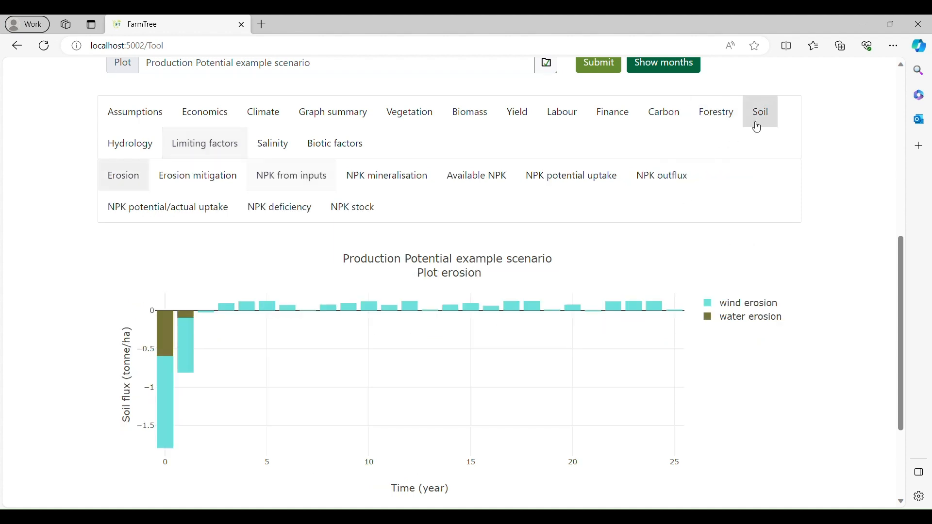
left_click(192, 219)
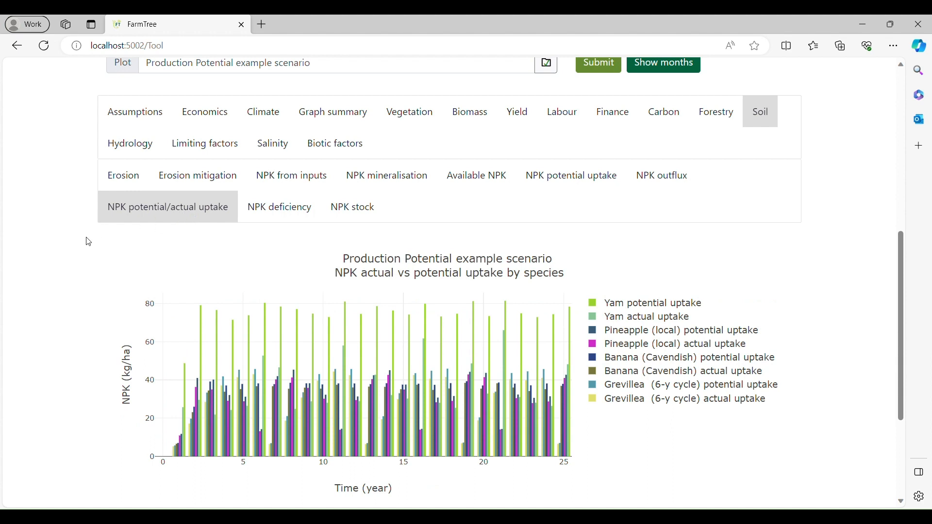
double_click(704, 387)
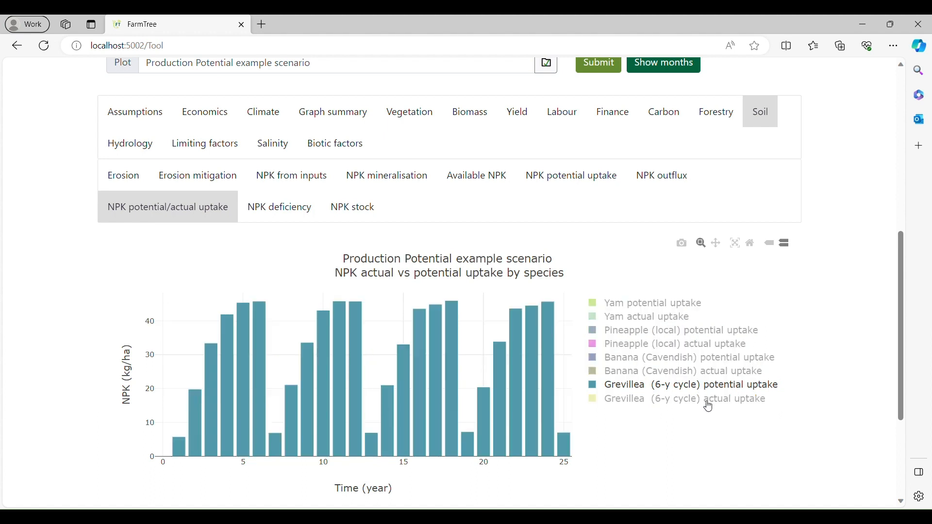
left_click(710, 407)
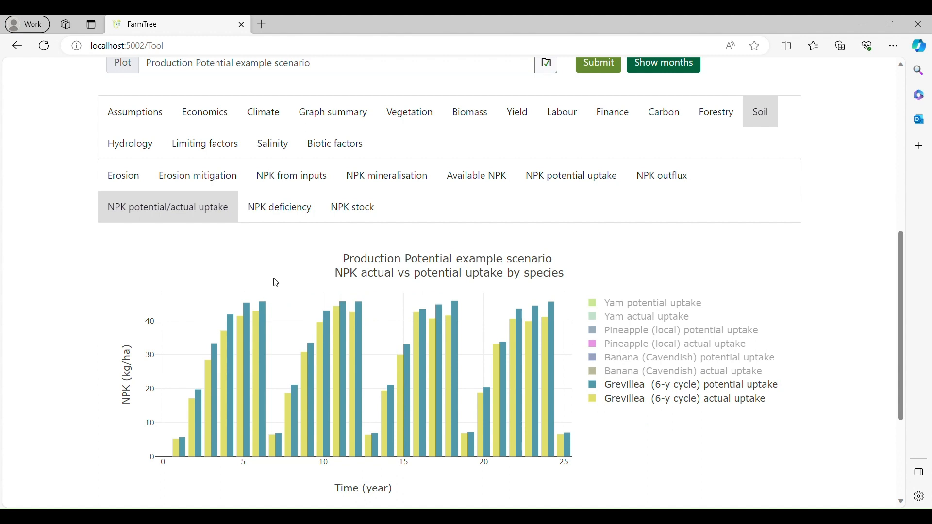
left_click(205, 143)
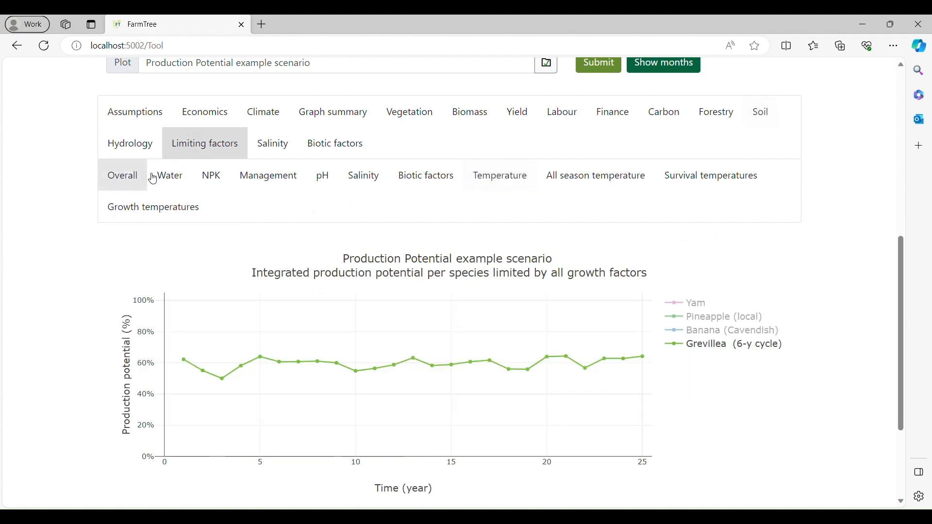
left_click(209, 177)
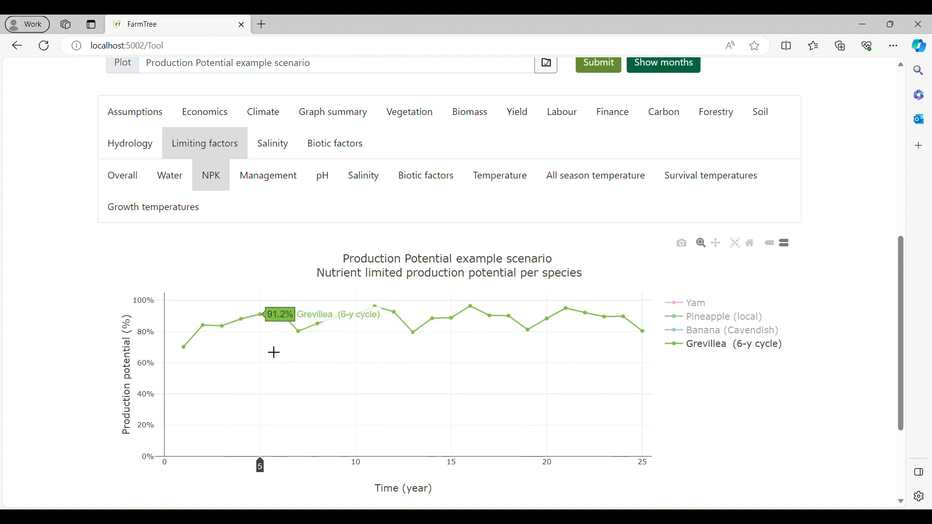
Remove the Compost (NPK 90 kg/ha) input from the plot plan and recalculate the NPK-limited production potential.
scroll(273, 352, "up", 5)
left_click(247, 250)
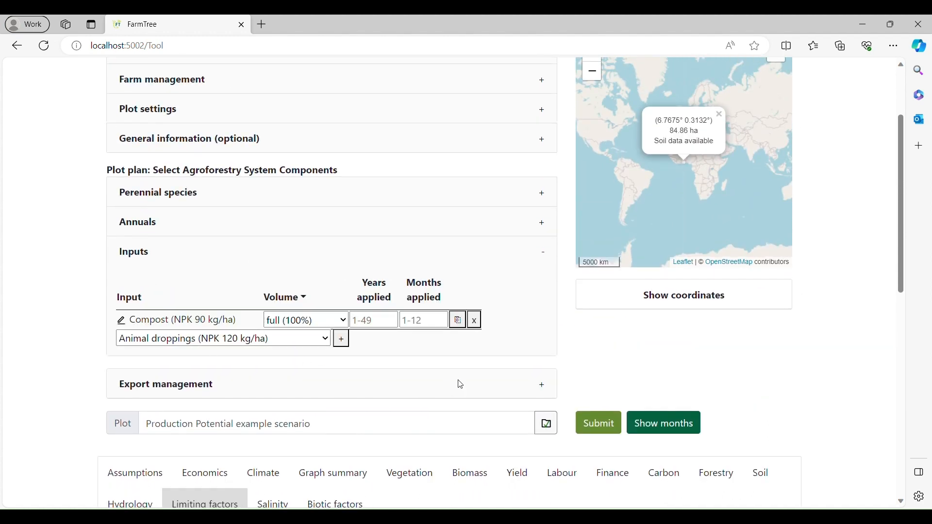
left_click(475, 322)
scroll(539, 302, "down", 7)
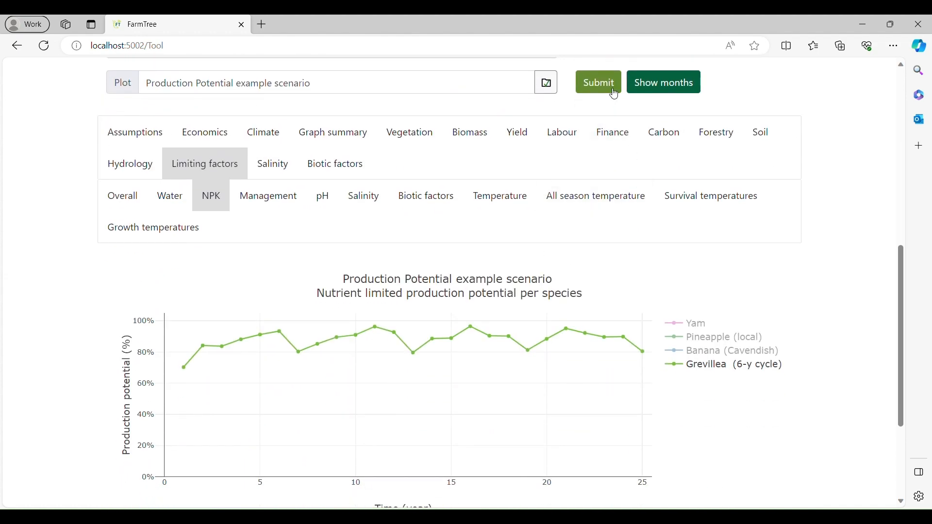
left_click(615, 90)
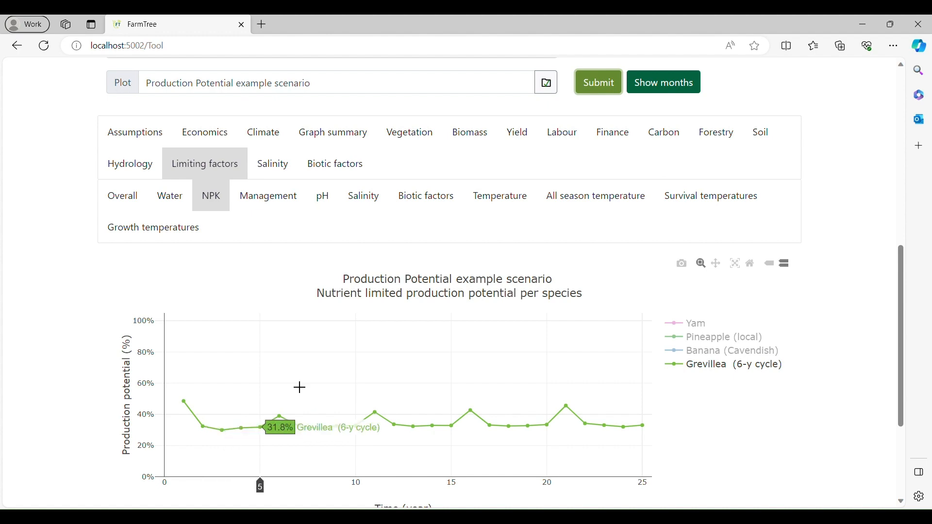
Add Compost (NPK 90 kg/ha) back to the plot inputs at full (100%) volume and recalculate the scenario.
scroll(300, 388, "up", 3)
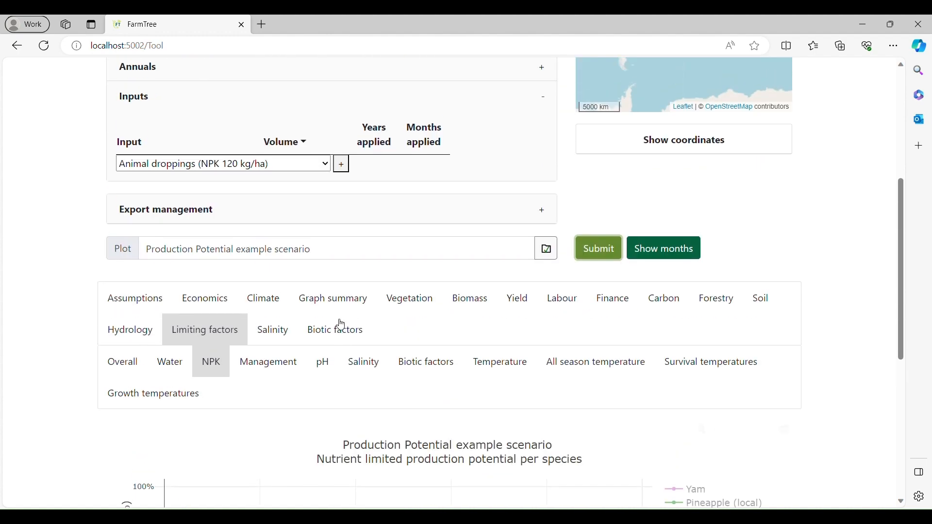
left_click(318, 190)
left_click(343, 167)
scroll(603, 228, "down", 1)
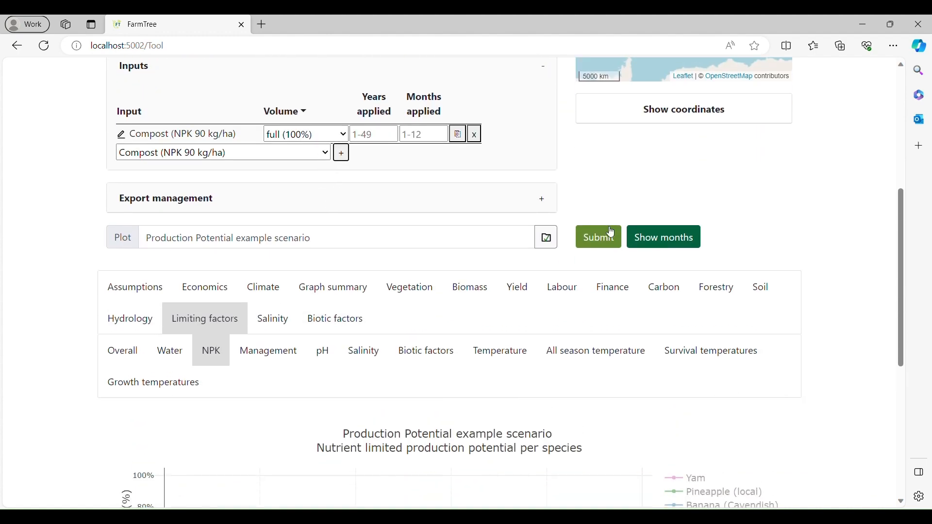
left_click(613, 233)
scroll(595, 252, "down", 3)
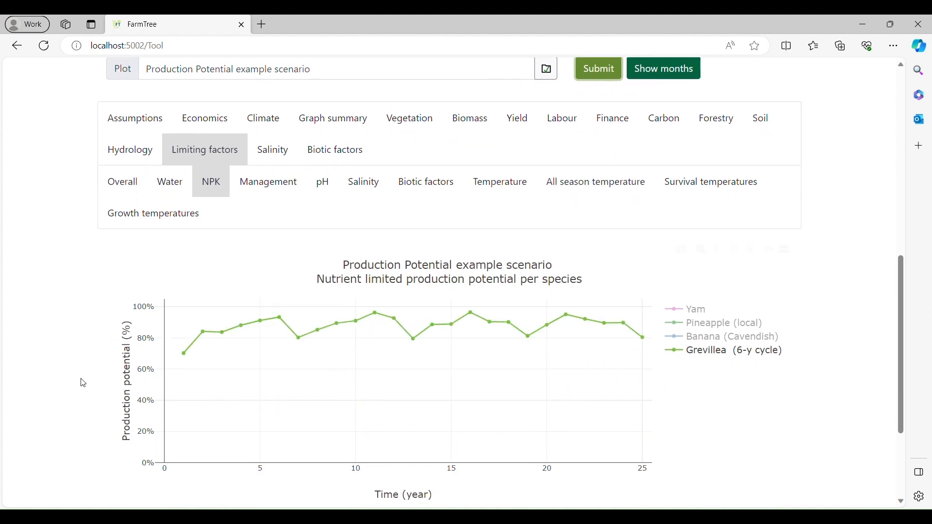
Examine the management-limited production potential graph, isolating Yam and restoring Pineapple, Banana and Grevillea to the display.
left_click(279, 193)
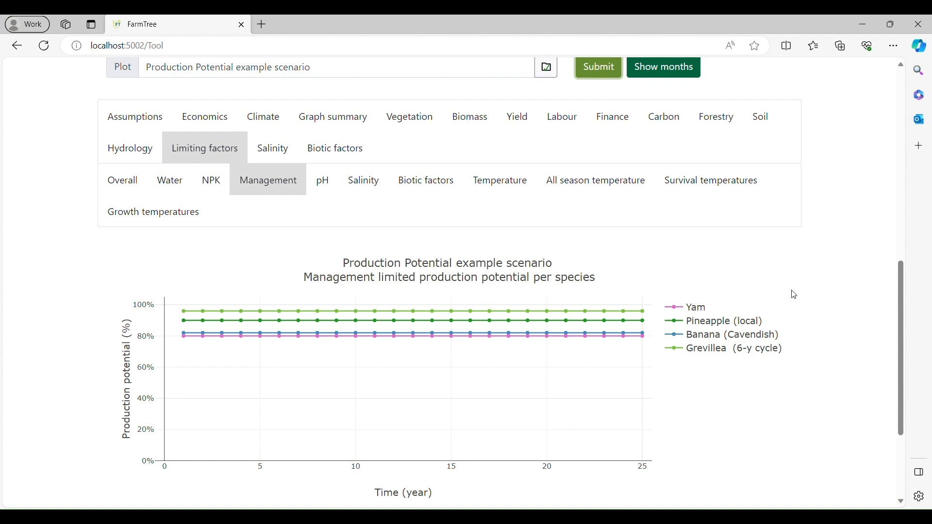
double_click(701, 309)
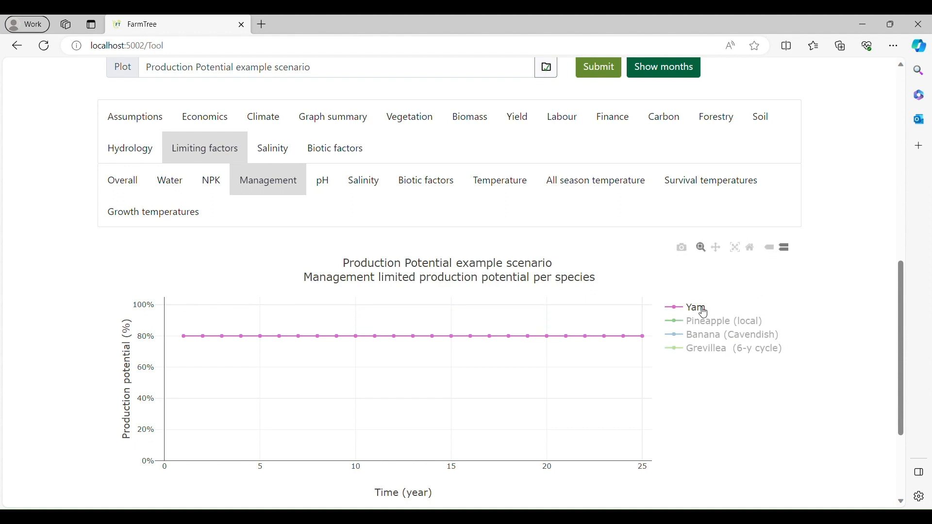
left_click(702, 310)
left_click(704, 312)
left_click(710, 322)
left_click(714, 336)
left_click(717, 350)
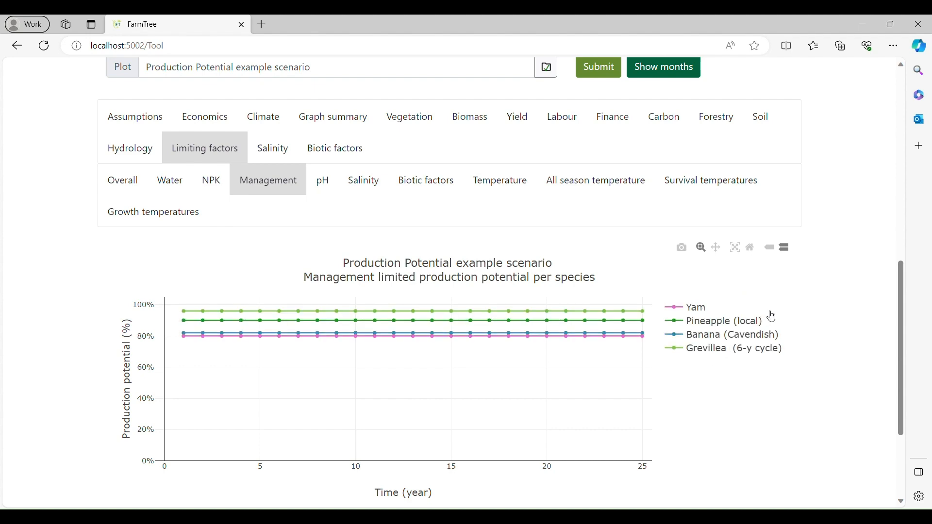
Set the farm management technical capacity rating to 90% and recalculate the management-limited production potential.
scroll(442, 298, "up", 10)
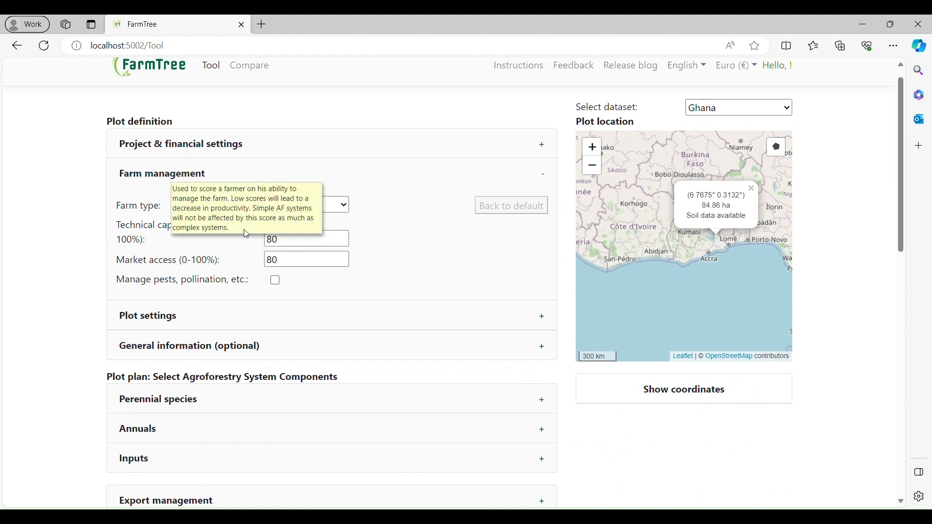
double_click(273, 245)
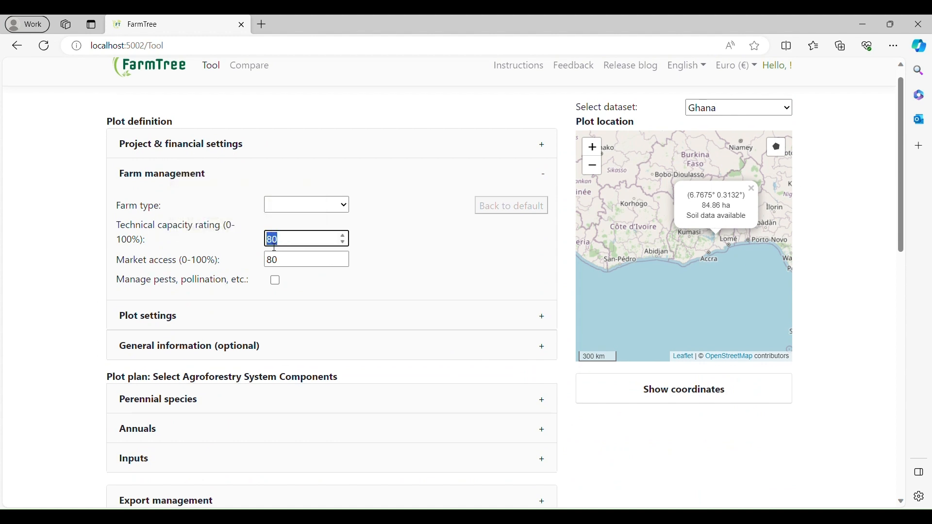
type("9")
scroll(499, 247, "down", 7)
scroll(500, 251, "down", 2)
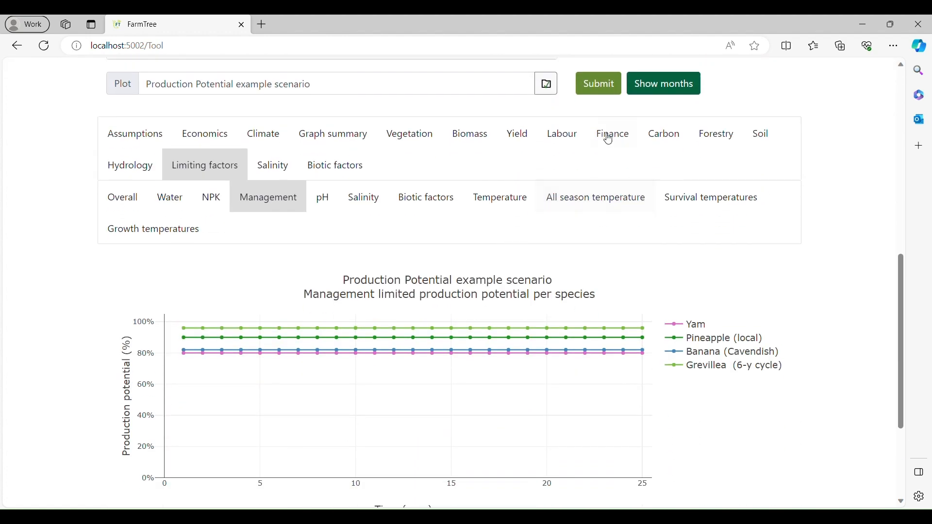
left_click(600, 89)
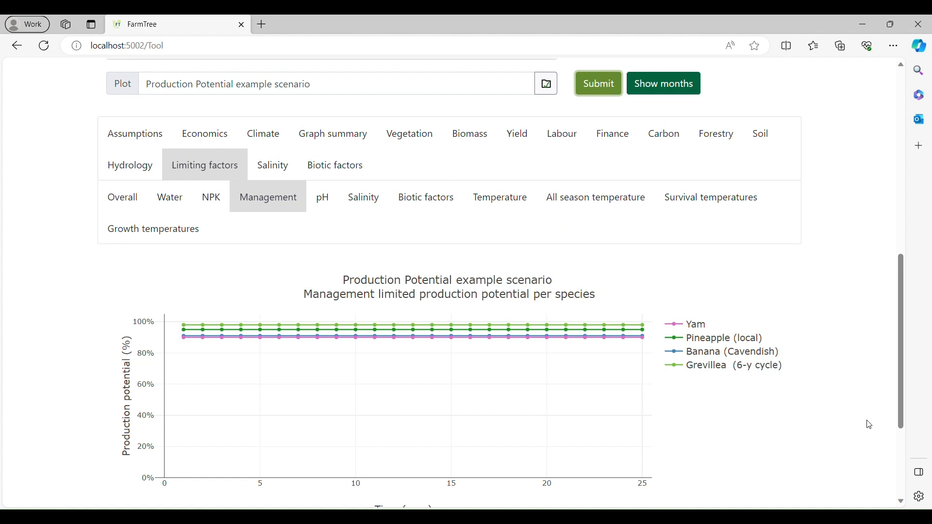
Set the farm management technical capacity rating to 80% and recalculate the management-limited production potential.
scroll(559, 276, "up", 6)
left_click_drag(275, 70, 253, 77)
type("80")
scroll(534, 311, "down", 1)
left_click(607, 360)
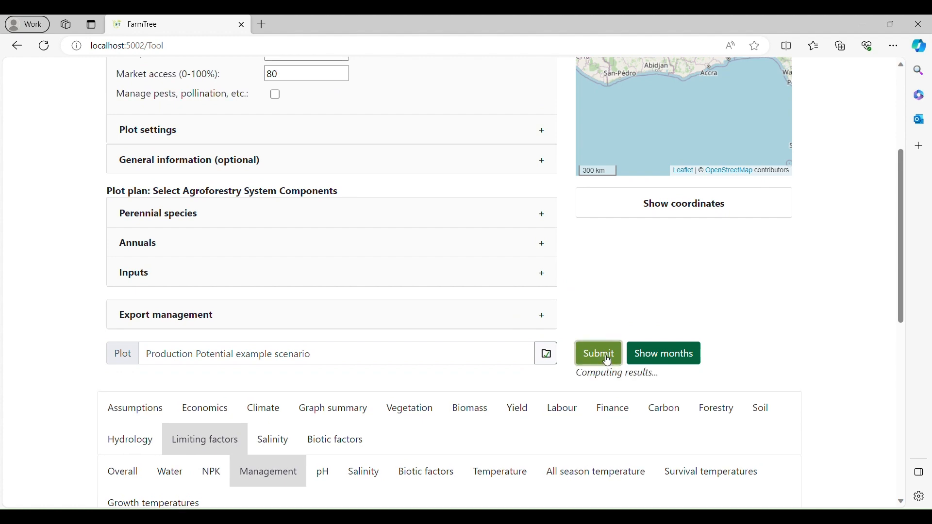
scroll(607, 350, "down", 6)
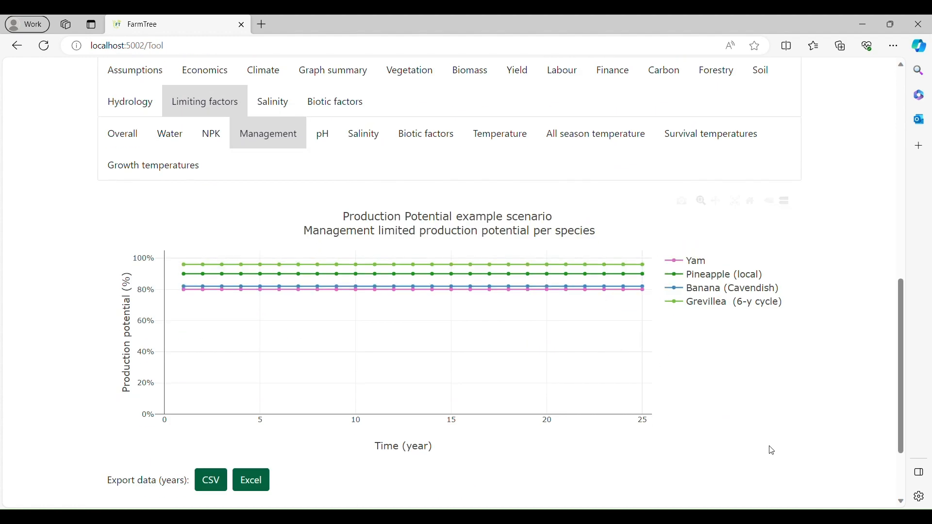
Display the pH-limited production potential graph, set the soil pH to 5 in the plot settings and recalculate the scenario.
left_click(327, 123)
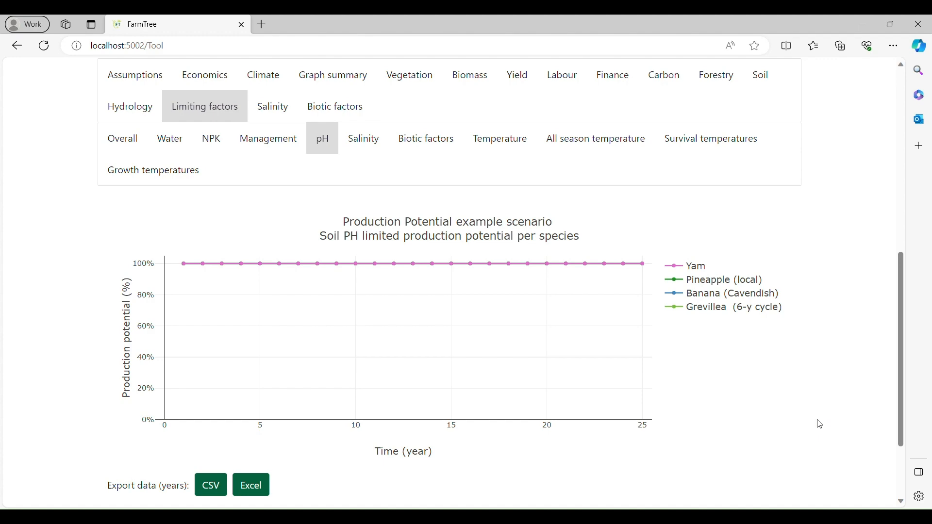
scroll(818, 419, "up", 9)
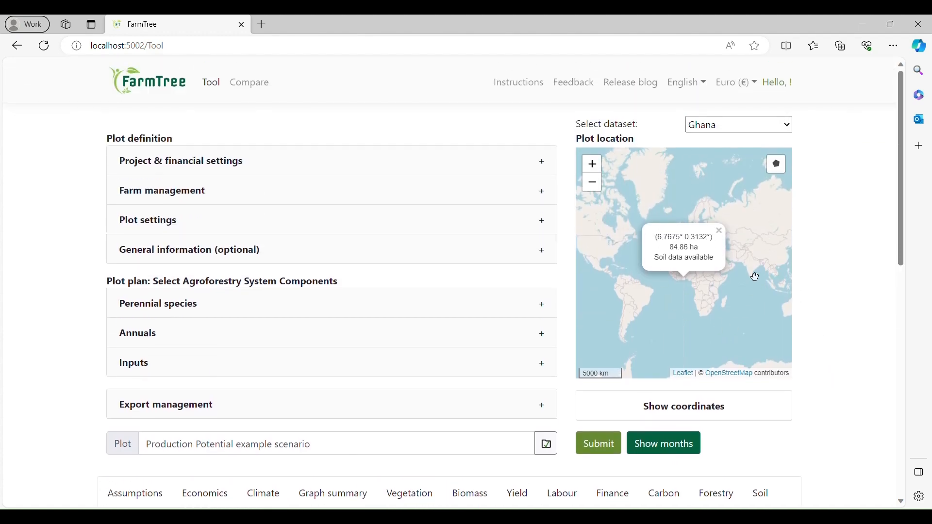
scroll(687, 284, "up", 4)
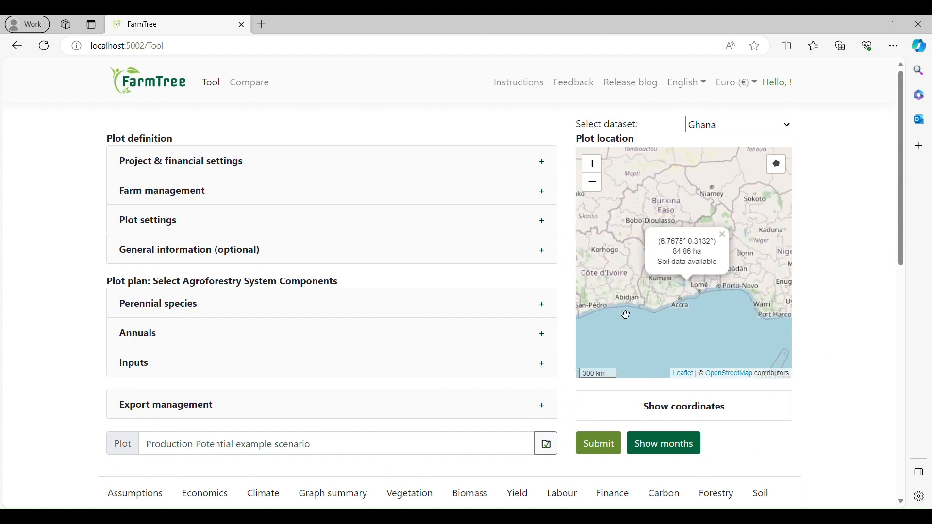
left_click(402, 229)
scroll(407, 260, "down", 3)
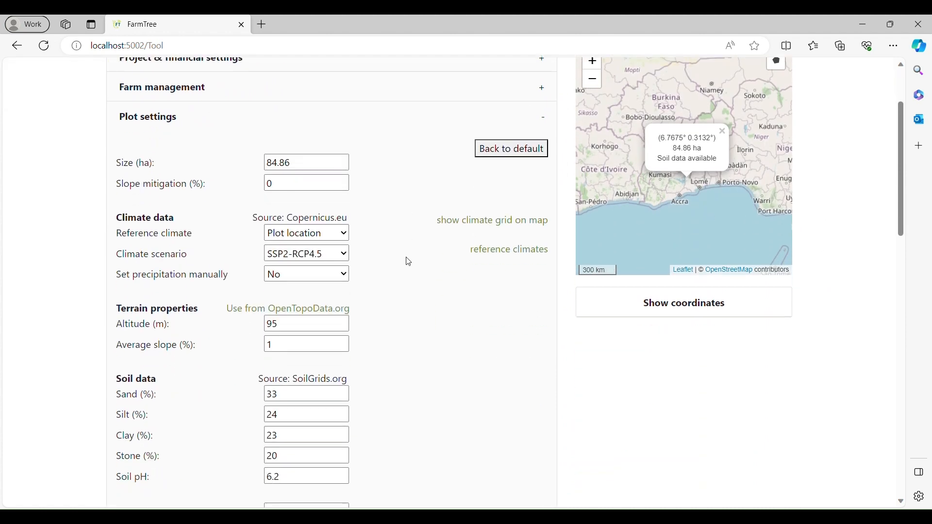
scroll(409, 262, "down", 3)
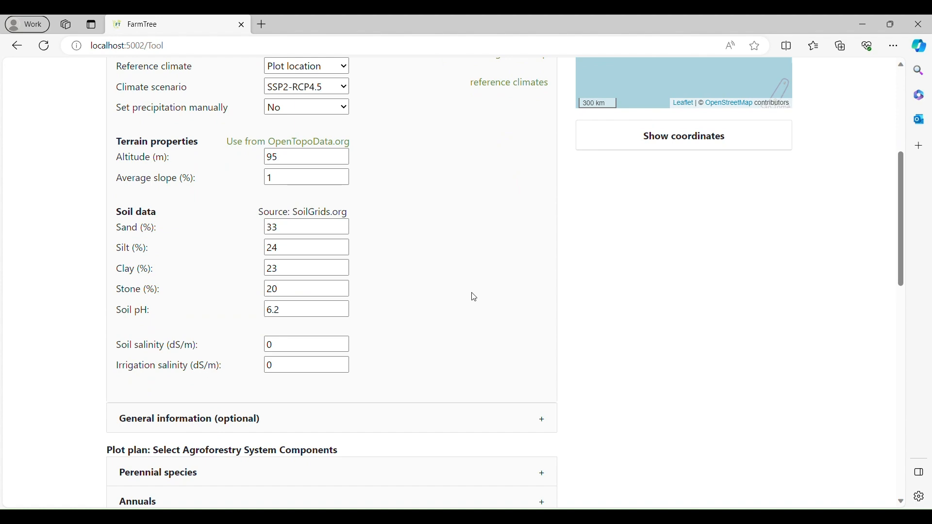
left_click(281, 310)
double_click(282, 310)
type("5")
scroll(532, 266, "down", 10)
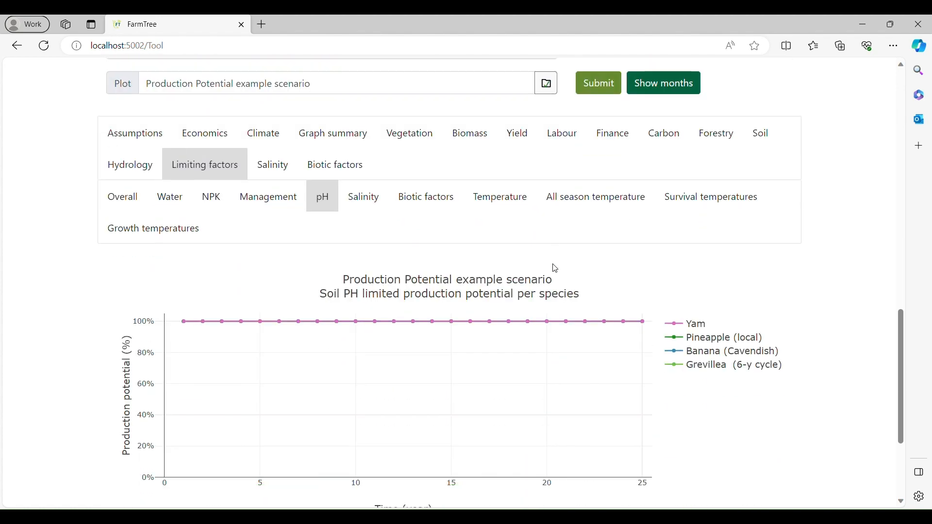
left_click(602, 73)
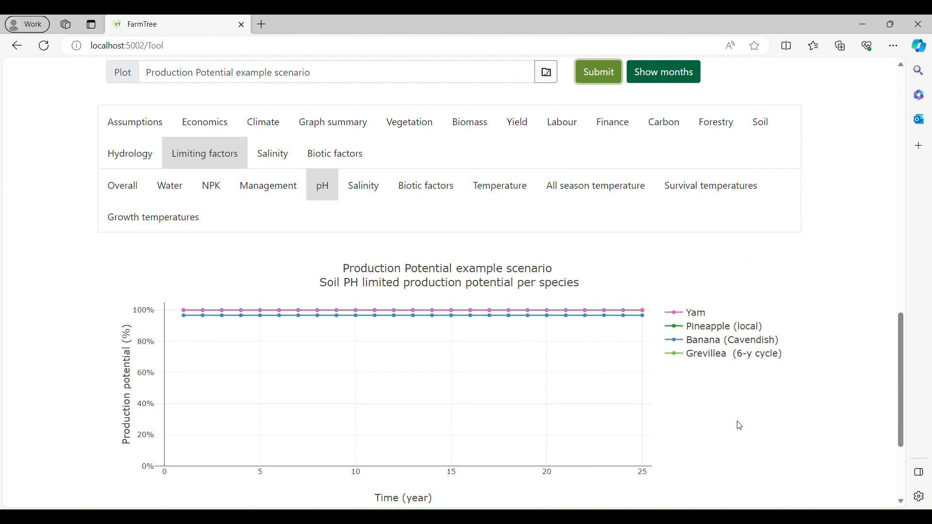
Restore the soil pH to 6.2 and recalculate the pH-limited production potential.
scroll(743, 405, "up", 1)
scroll(739, 405, "up", 6)
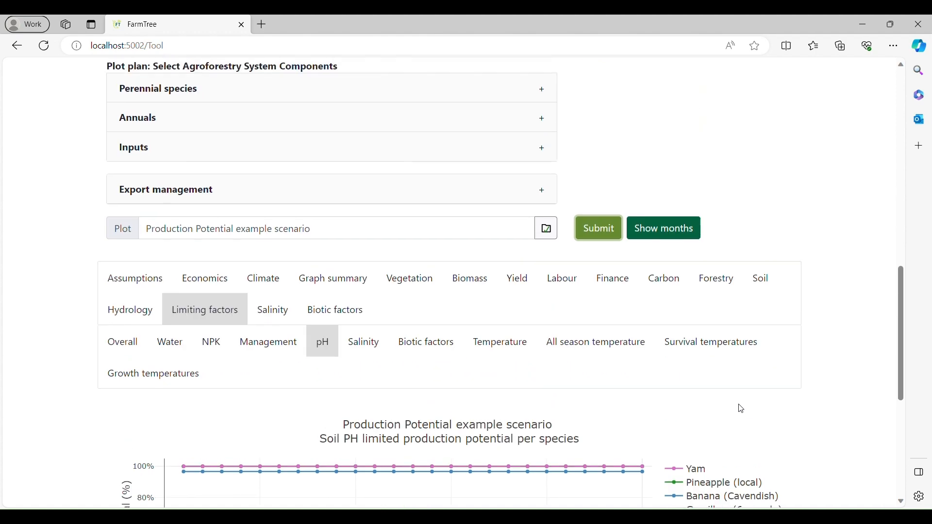
scroll(247, 93, "up", 2)
left_click_drag(280, 161, 256, 153)
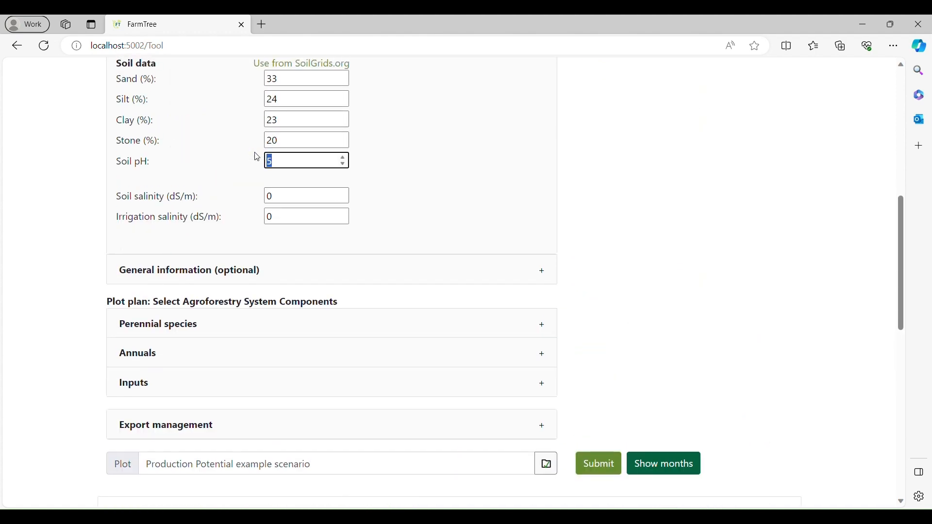
type("6.2")
scroll(480, 231, "down", 4)
left_click(601, 251)
scroll(718, 302, "down", 5)
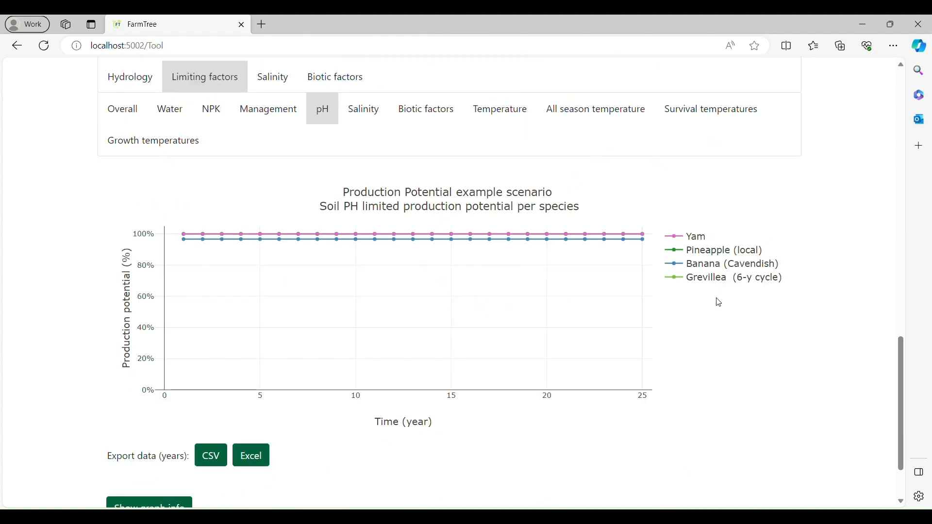
scroll(722, 348, "up", 1)
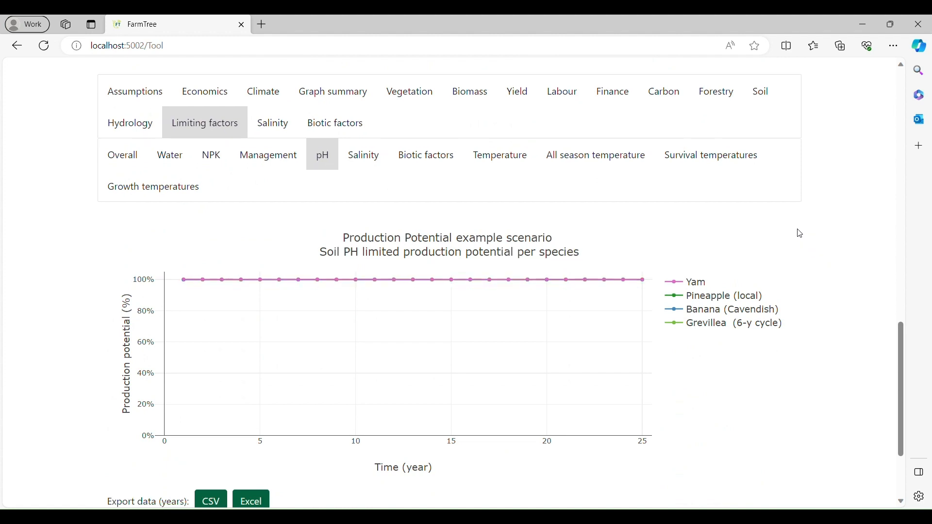
Compare only the Banana (Cavendish) minimum survival temperature with the daily minimum temperature in the survival temperatures graph.
left_click(749, 168)
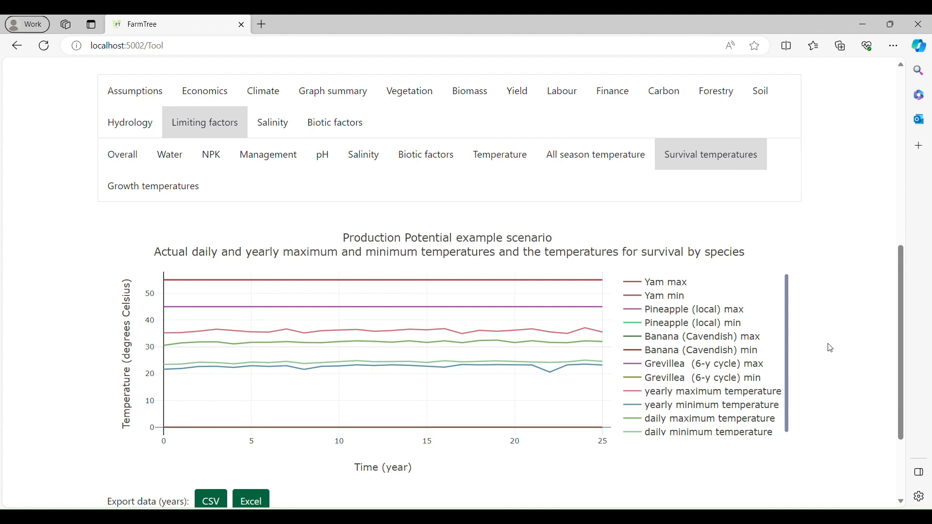
double_click(749, 355)
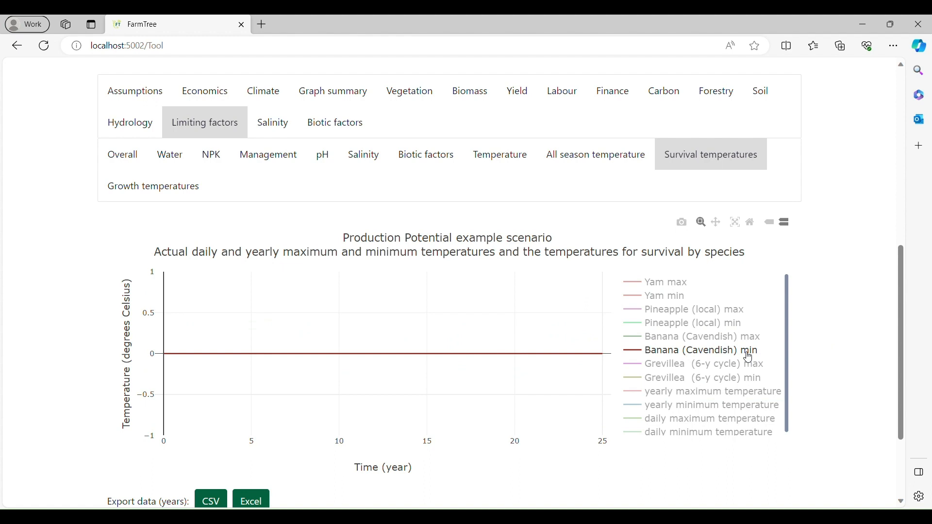
scroll(791, 310, "down", 1)
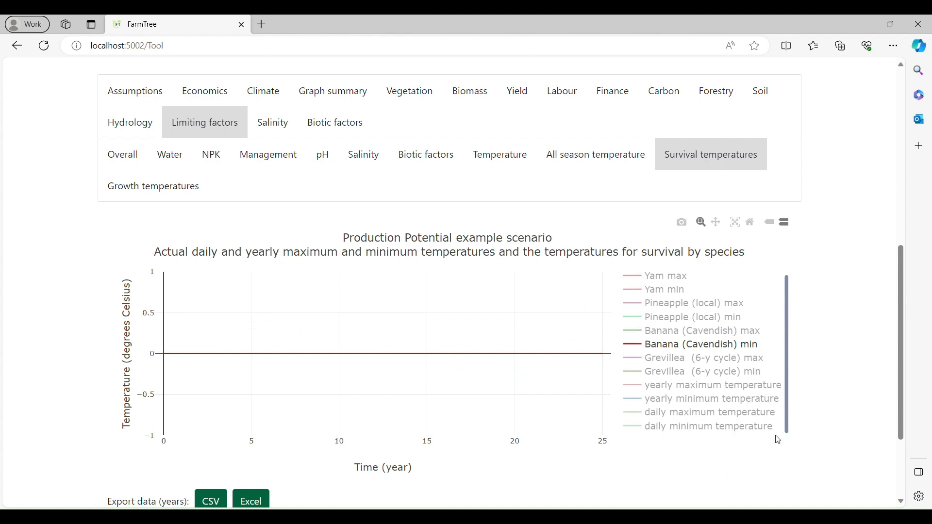
left_click(750, 432)
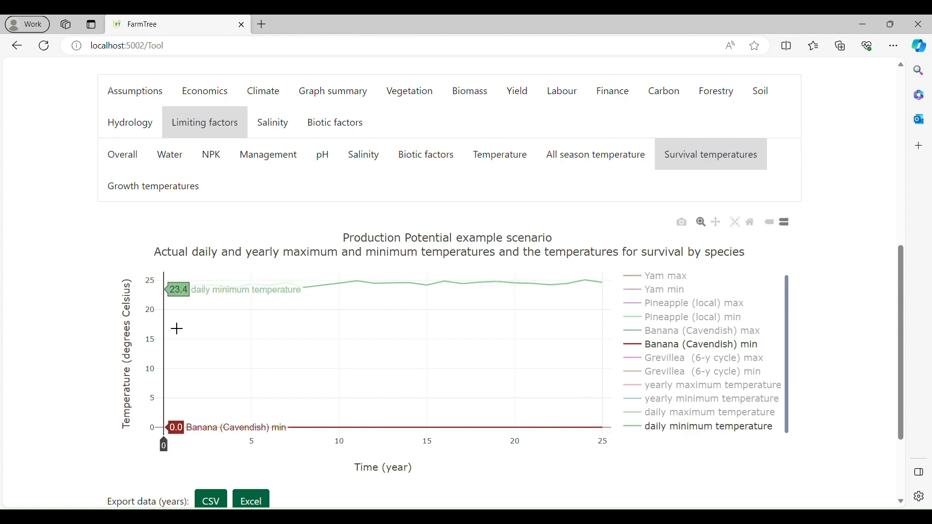
Show only Banana (Cavendish) min for growth, Banana (Cavendish) min optimal and daily maximum temperature in the growth temperatures graph.
left_click(151, 189)
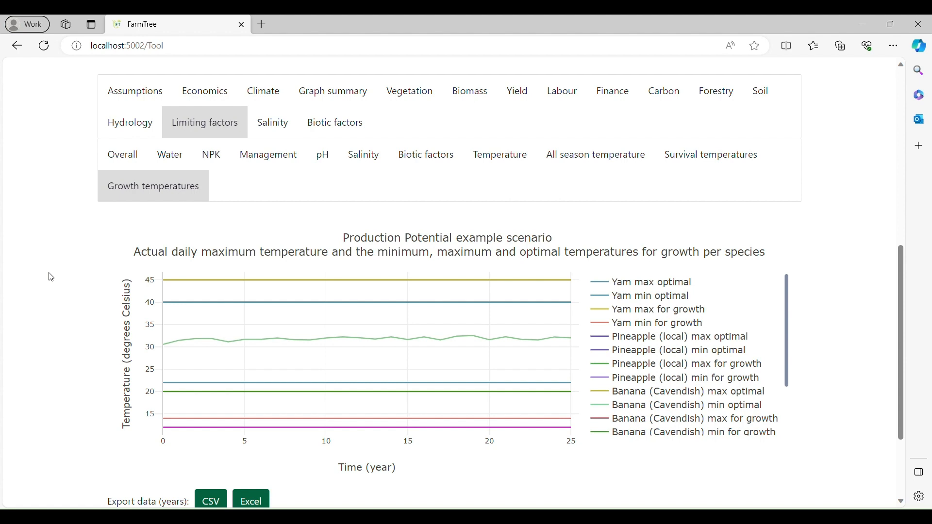
scroll(786, 337, "down", 2)
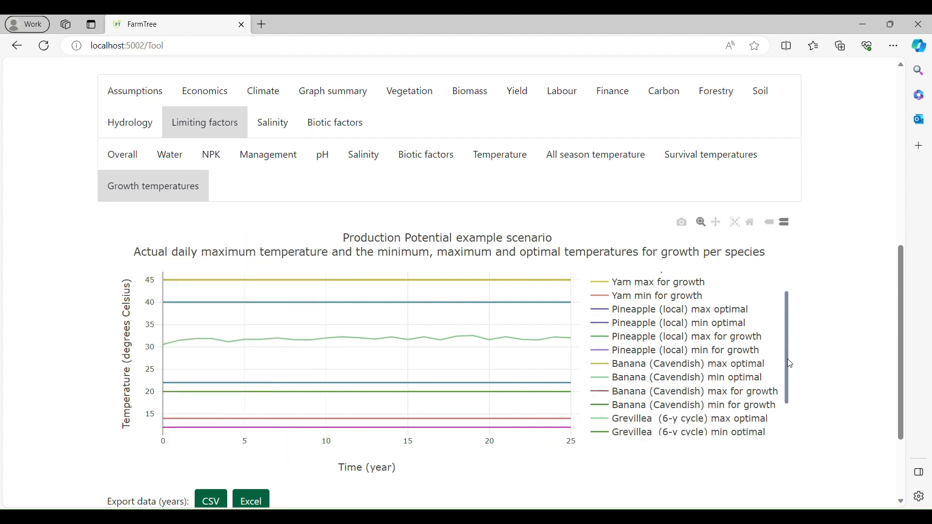
double_click(770, 411)
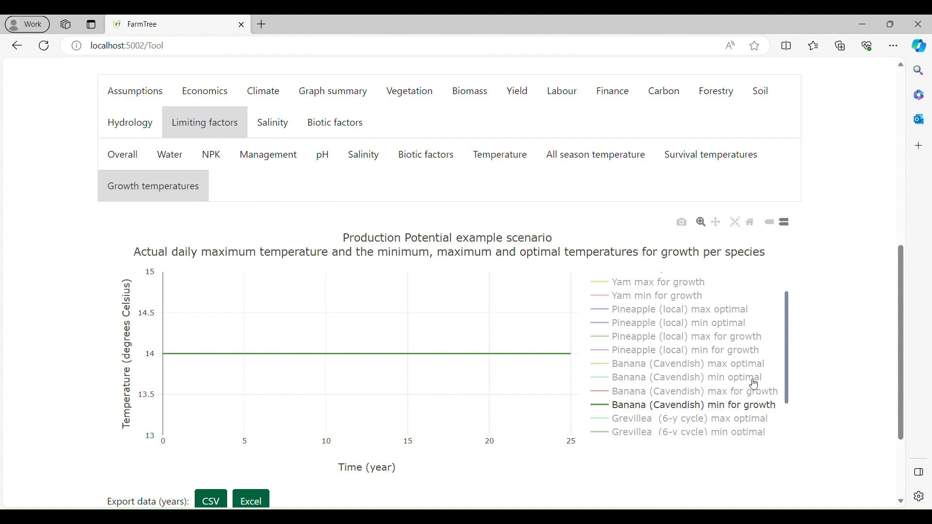
left_click(755, 386)
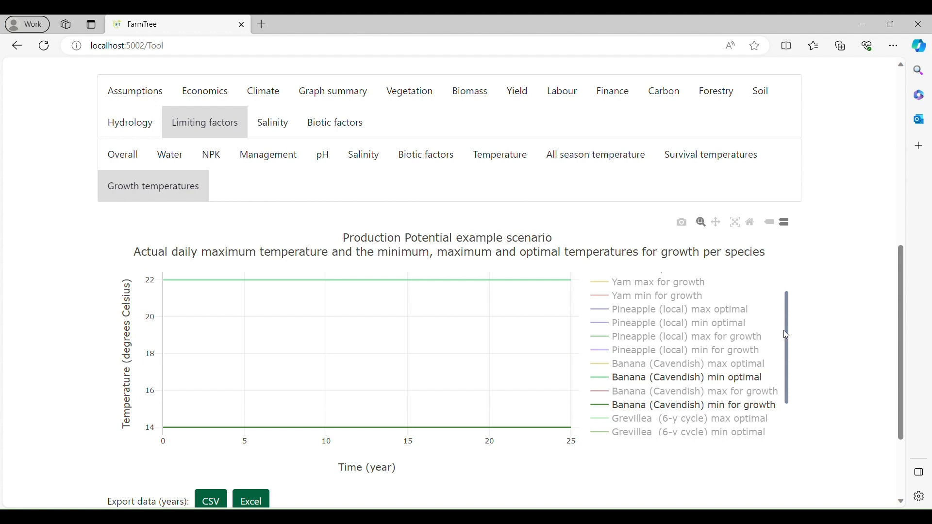
left_click_drag(784, 331, 788, 369)
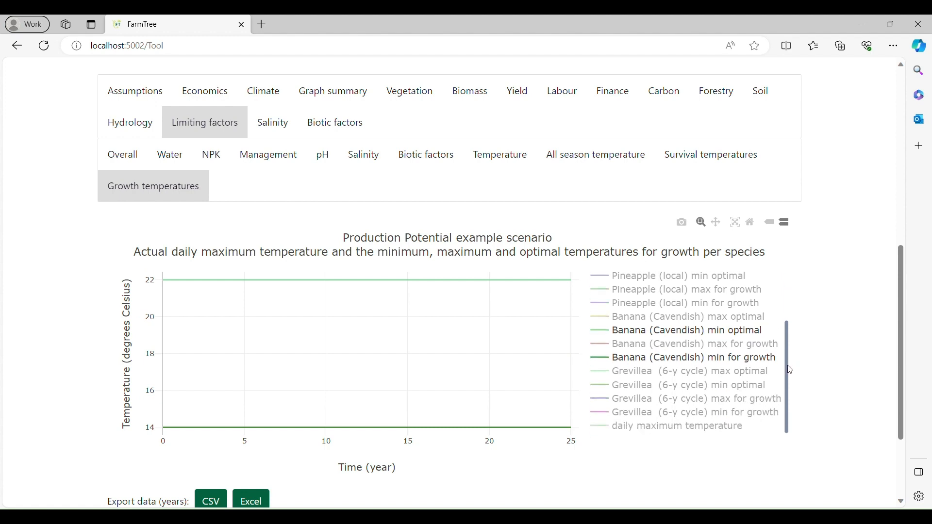
left_click(737, 432)
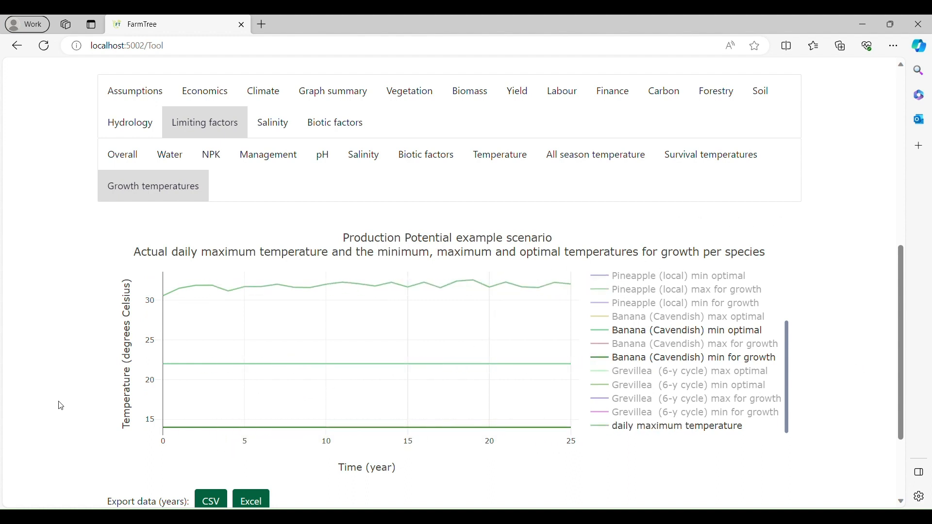
Examine the growth temperatures graph by month, and return it to the yearly view.
scroll(61, 406, "up", 3)
left_click(682, 175)
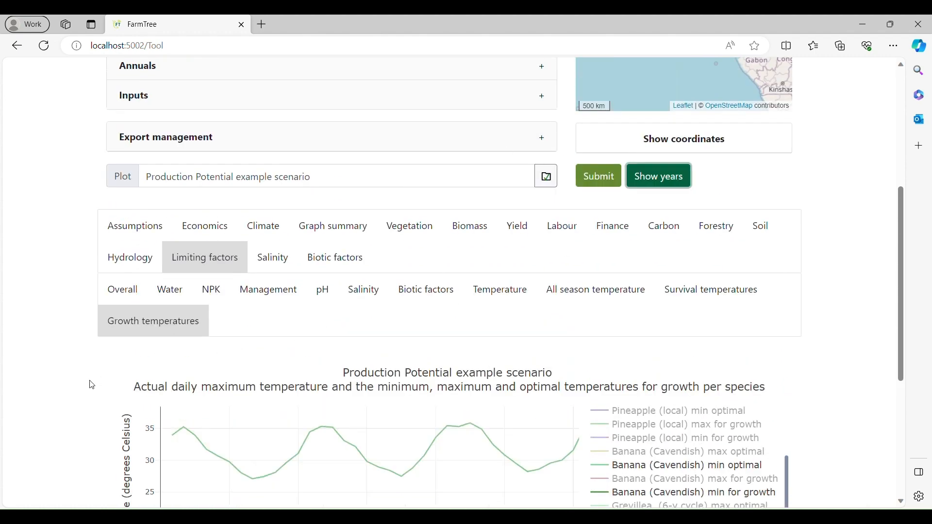
scroll(92, 385, "down", 3)
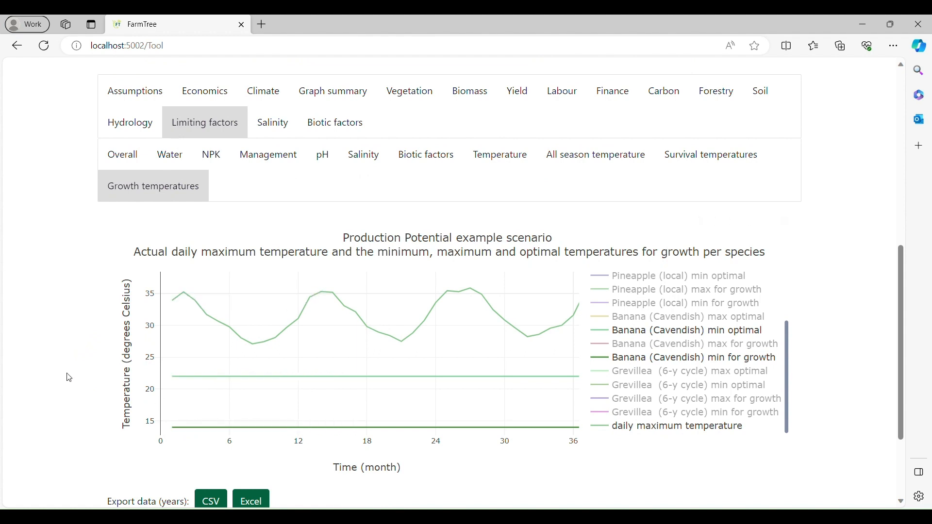
scroll(297, 347, "up", 1)
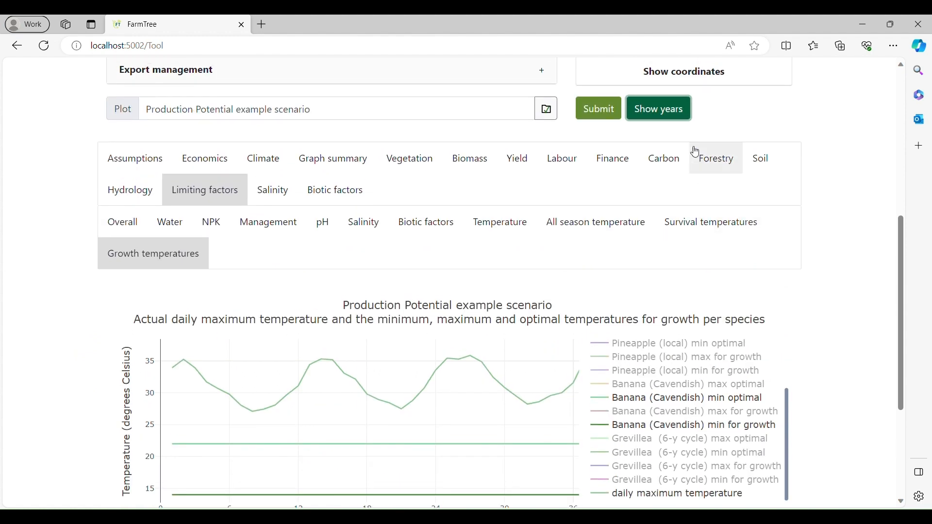
left_click(679, 112)
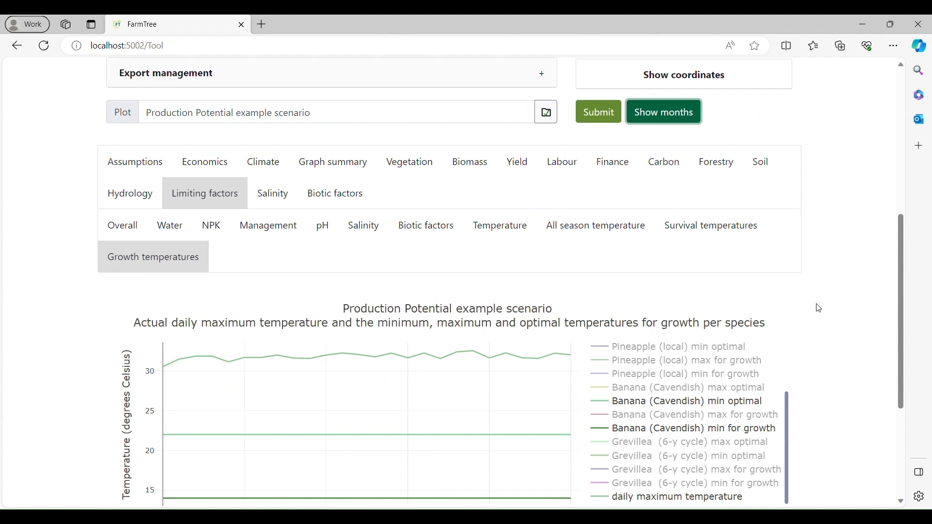
Draw a four-sided plot of about 51 ha west of Wageningen in the Netherlands on the plot location map.
scroll(816, 306, "up", 6)
scroll(670, 295, "down", 3)
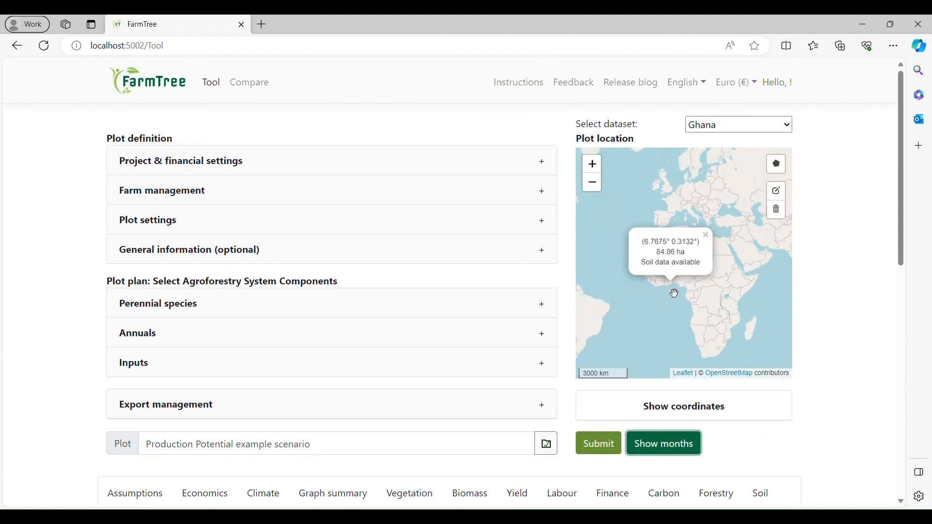
left_click_drag(688, 173, 681, 219)
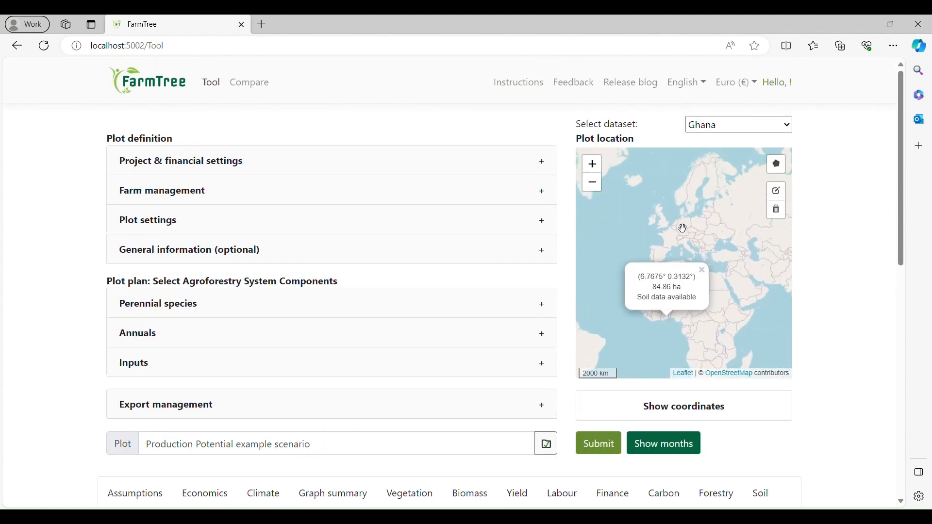
scroll(684, 233, "up", 3)
scroll(683, 238, "up", 4)
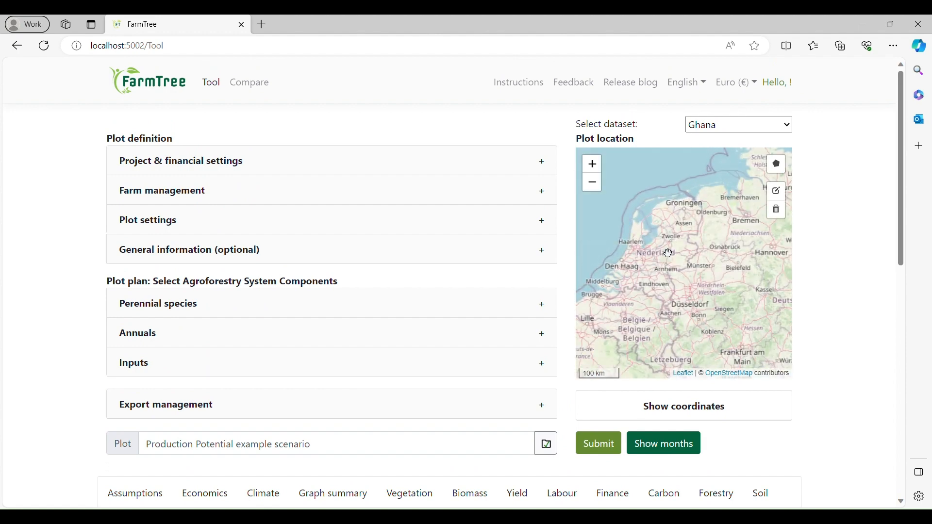
scroll(654, 280, "up", 2)
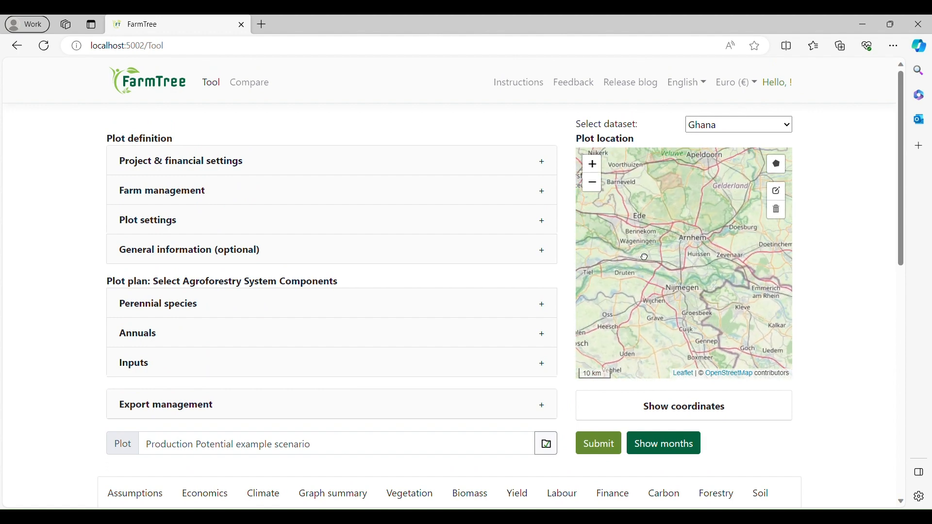
scroll(660, 310, "up", 2)
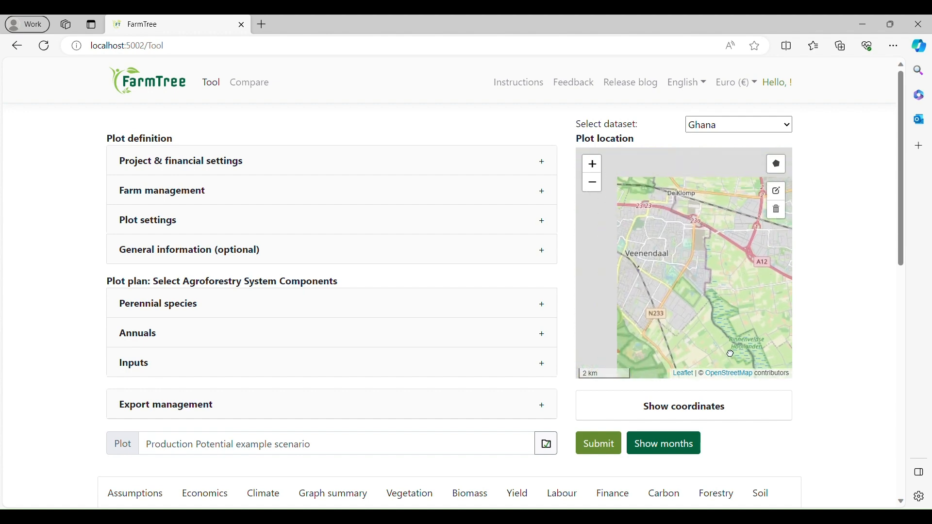
scroll(711, 294, "up", 2)
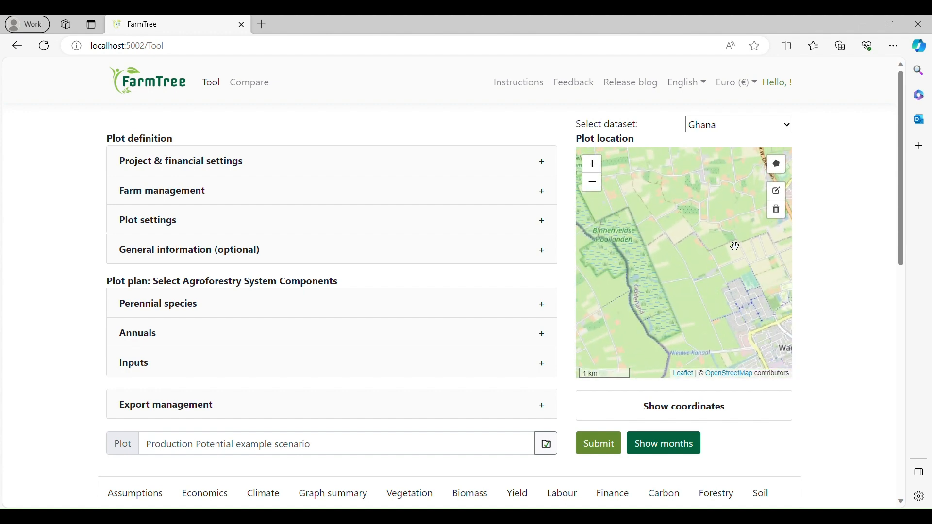
left_click(777, 165)
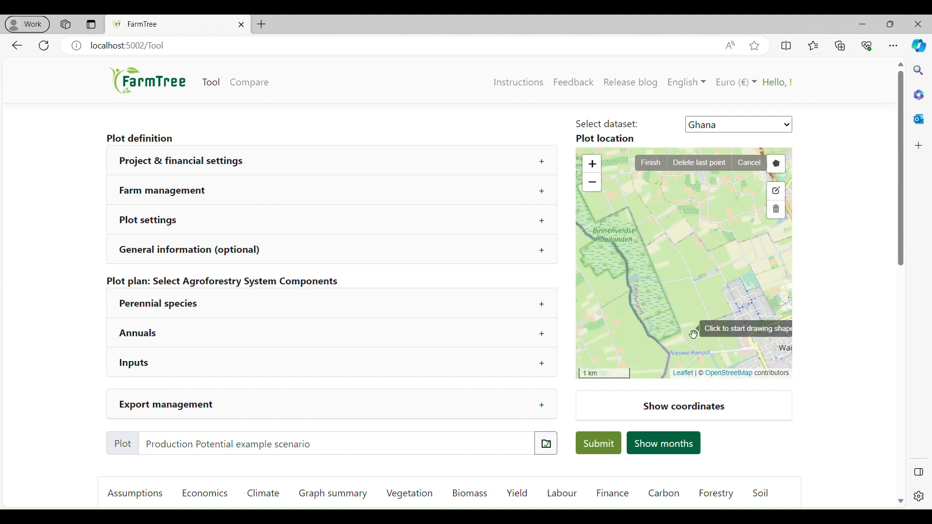
left_click(683, 330)
left_click(708, 324)
left_click(689, 278)
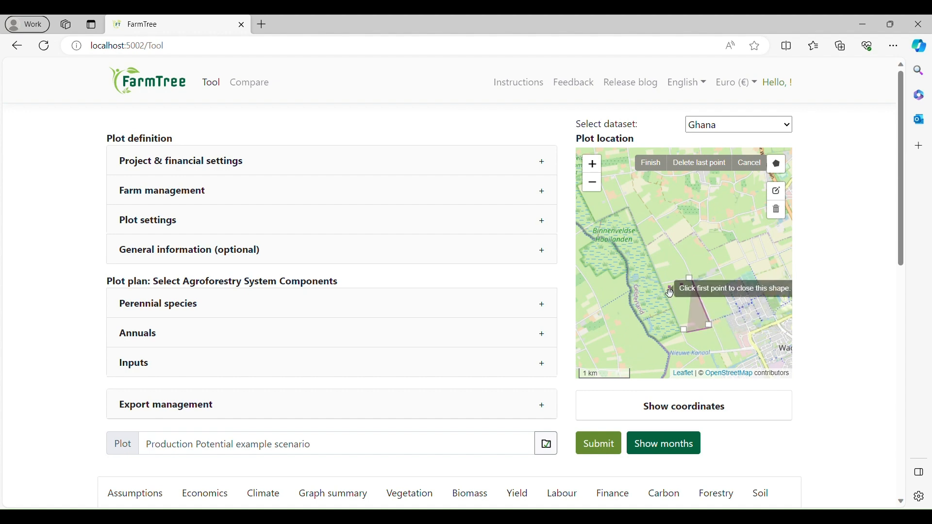
left_click(662, 284)
left_click(686, 330)
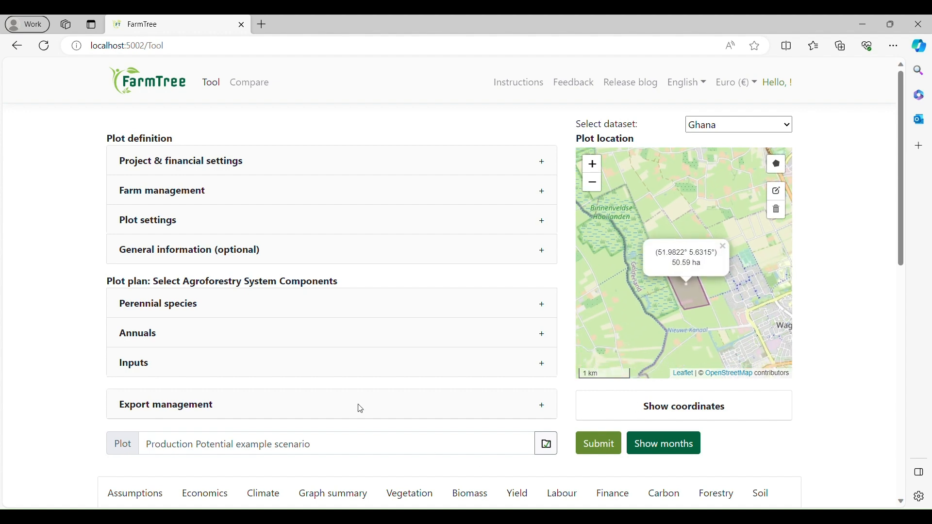
Open the plot settings to load the Dutch plot's terrain and soil data, and recalculate the yearly growth temperatures graph.
left_click(268, 224)
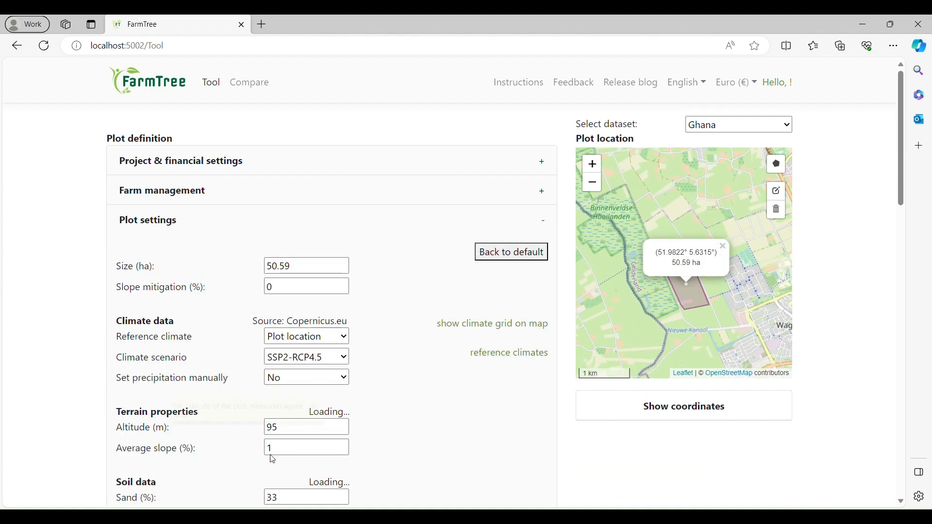
scroll(414, 331, "down", 4)
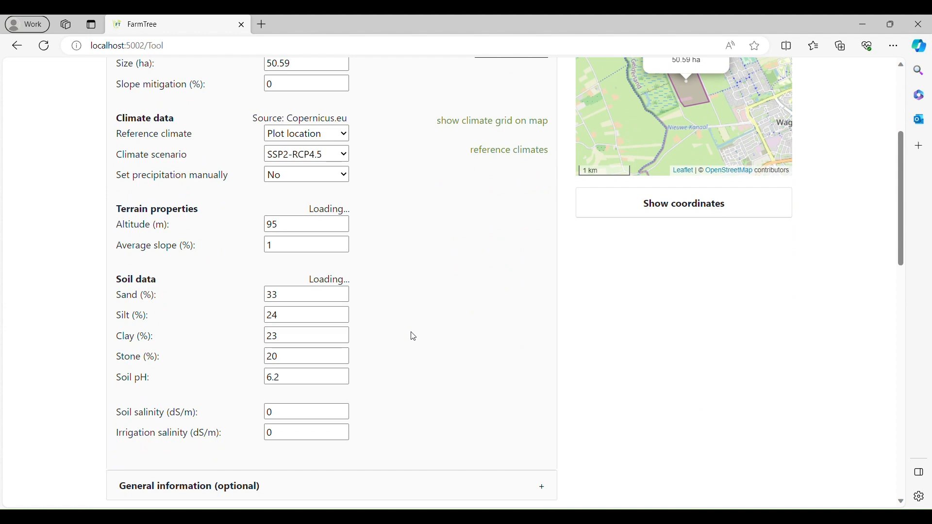
scroll(410, 301, "down", 6)
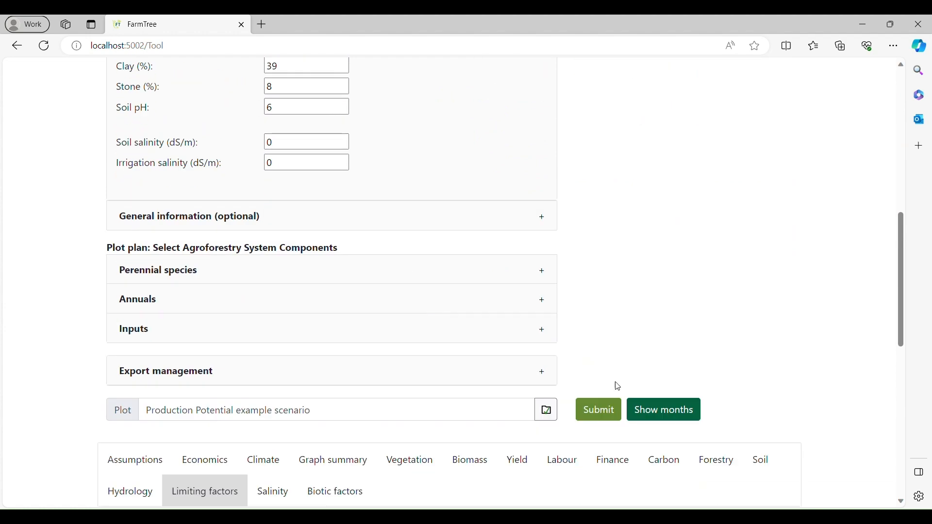
left_click(599, 410)
scroll(652, 342, "down", 4)
scroll(292, 227, "down", 4)
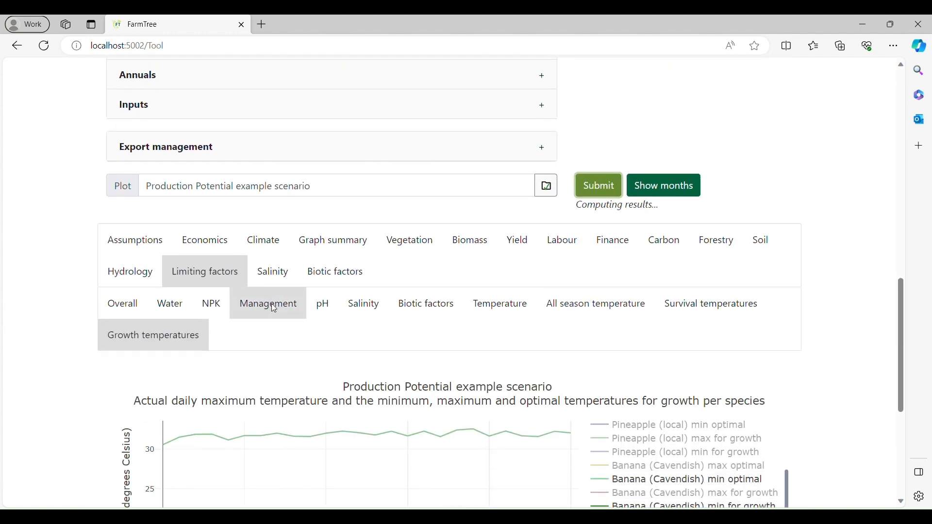
scroll(21, 243, "down", 2)
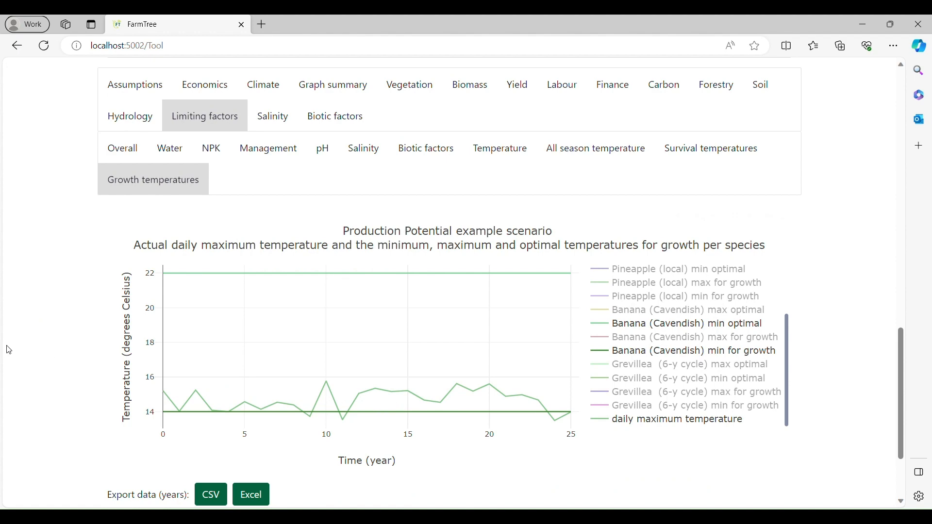
Switch the growth temperatures graph to months and compare daily maximum temperature with the Banana (Cavendish) growth thresholds.
scroll(57, 343, "up", 2)
left_click(680, 78)
scroll(40, 336, "down", 2)
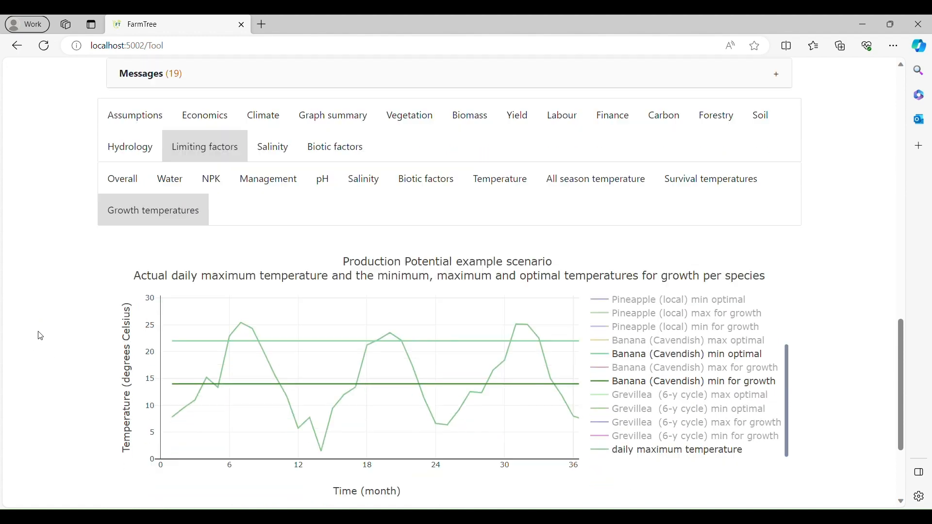
scroll(41, 336, "down", 1)
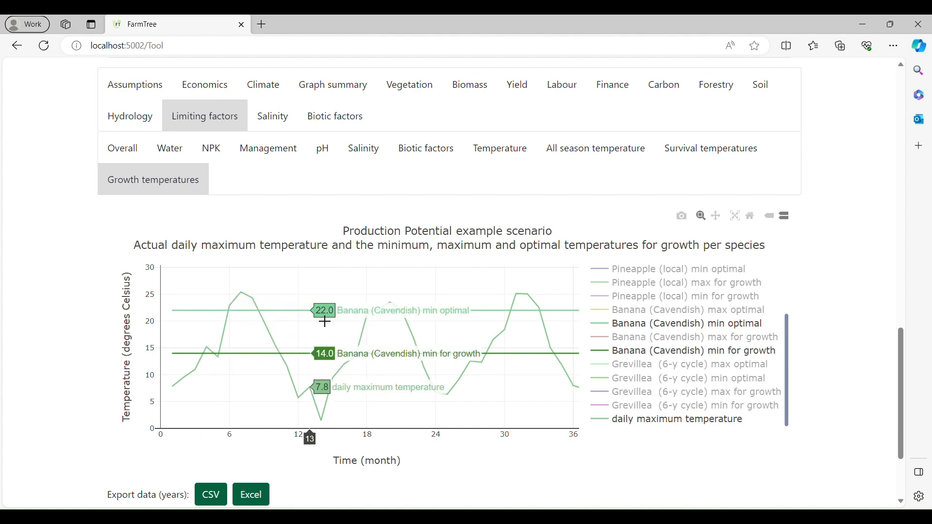
Expand the calculation messages and read which species died, why and in which months.
scroll(250, 343, "up", 1)
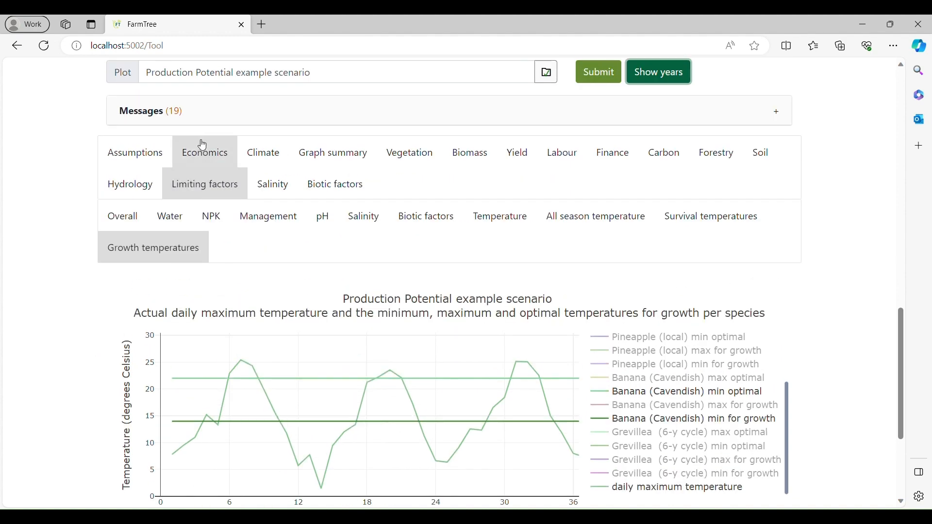
left_click(203, 123)
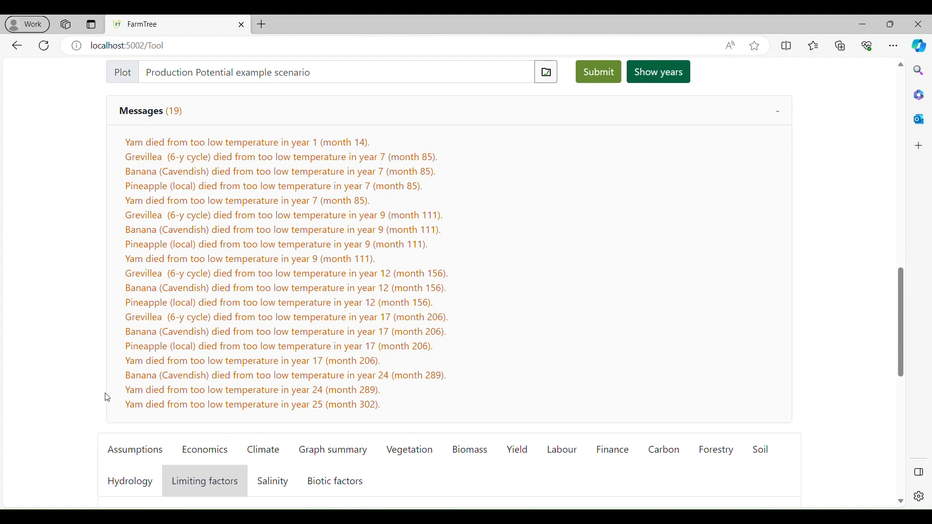
scroll(594, 233, "up", 1)
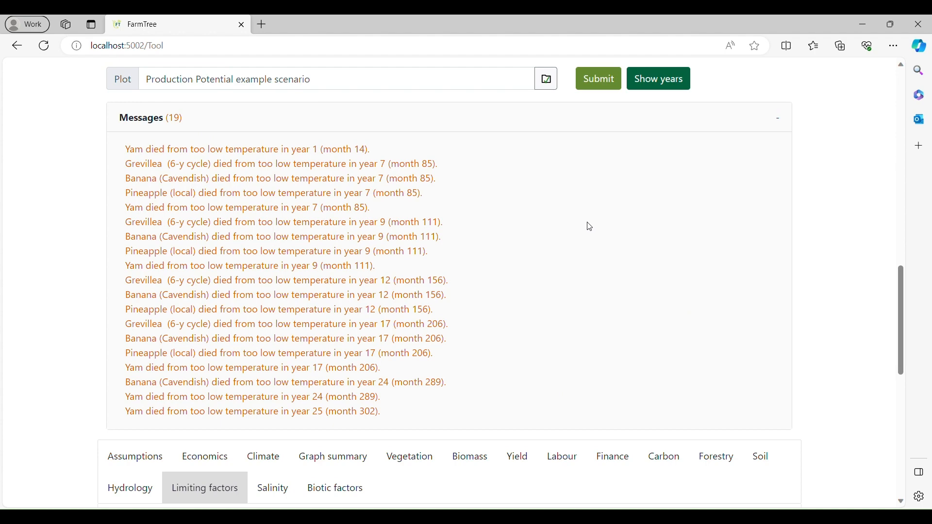
Examine the monthly survival temperatures graph, comparing daily minimum temperature with the Banana (Cavendish) minimum around month 14.
scroll(591, 226, "down", 7)
left_click(734, 192)
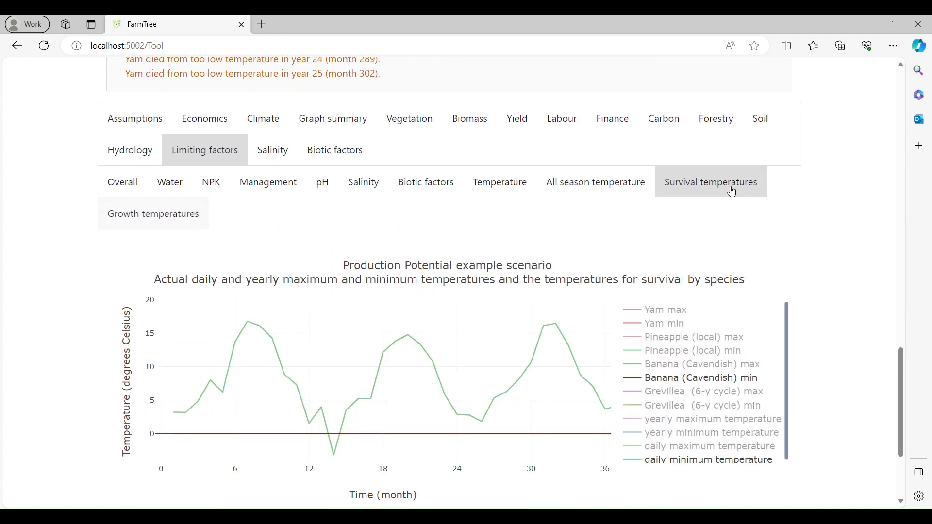
scroll(882, 467, "down", 2)
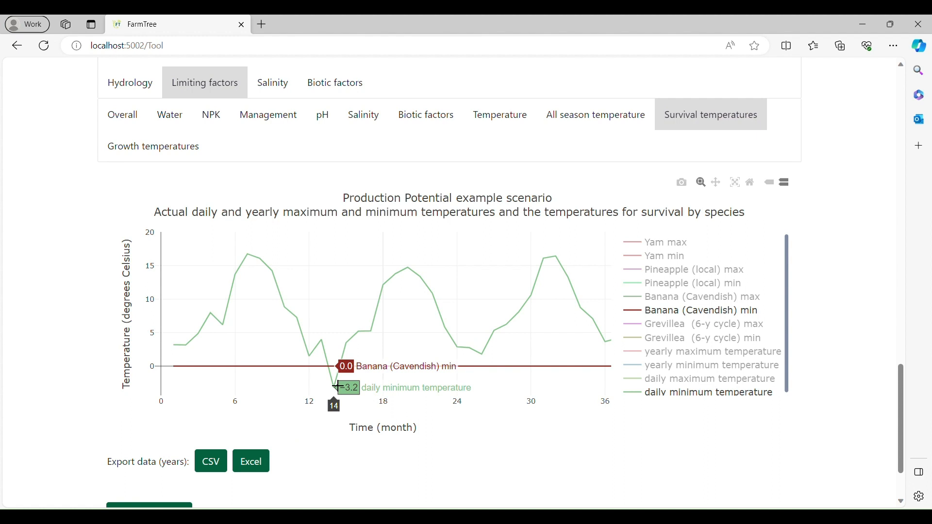
Compare the monthly temperature-limited production potential for all seasons with that for the growing season only.
left_click(607, 119)
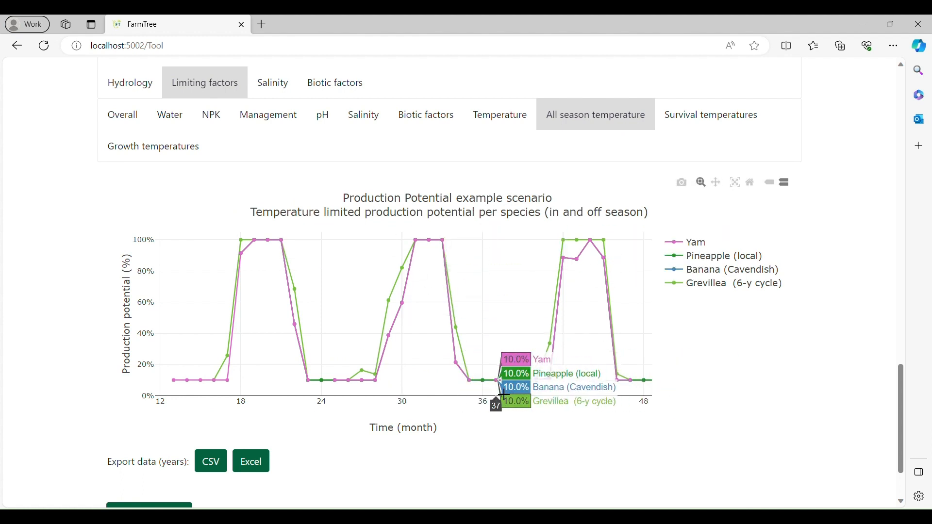
left_click(492, 134)
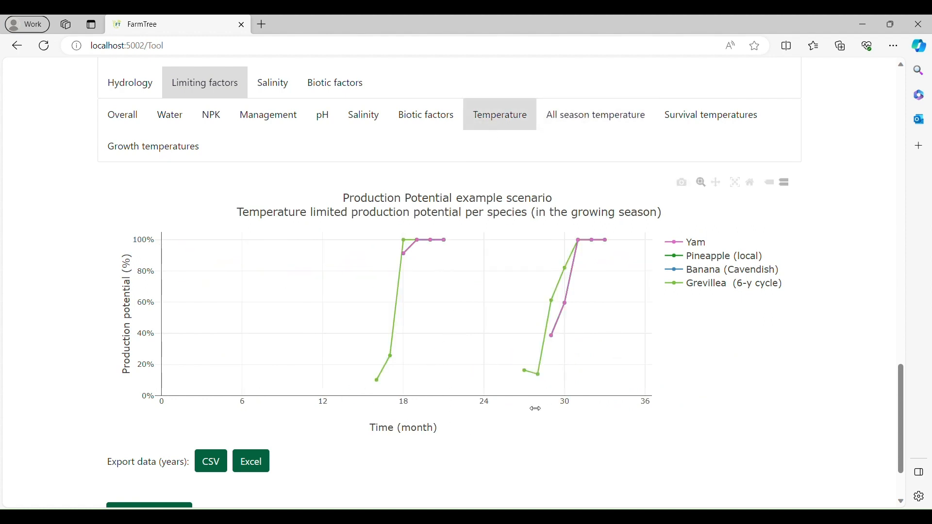
left_click_drag(537, 408, 324, 407)
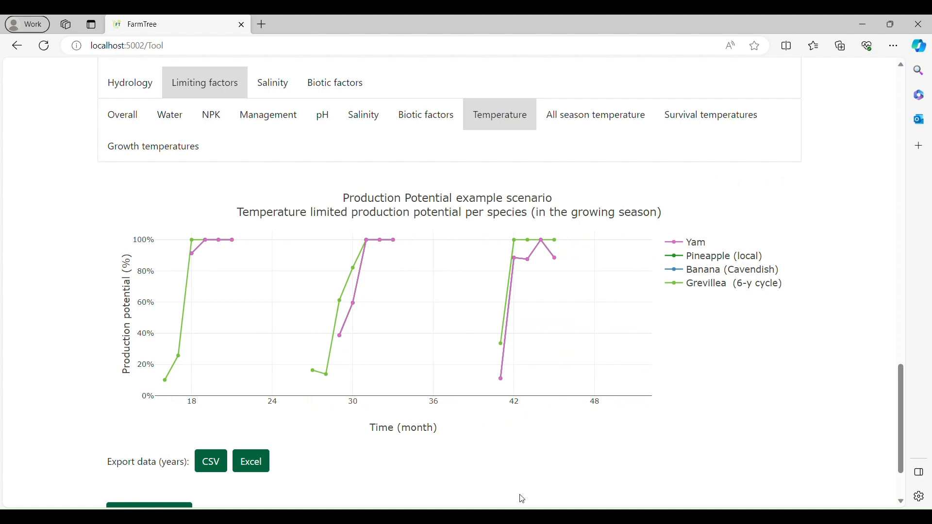
Switch the results to years and compare the growing-season and all-season temperature-limited production potential graphs.
scroll(693, 256, "up", 8)
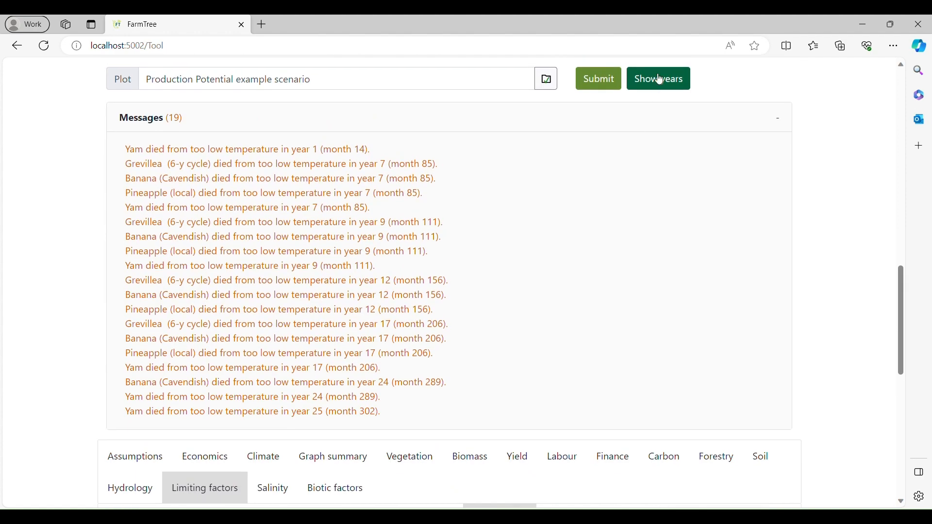
left_click(658, 78)
scroll(806, 214, "down", 7)
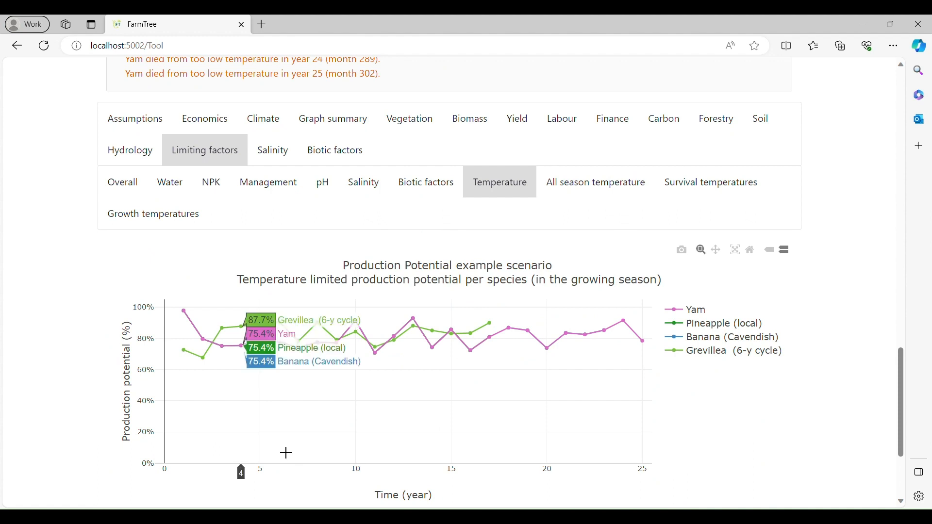
left_click(596, 182)
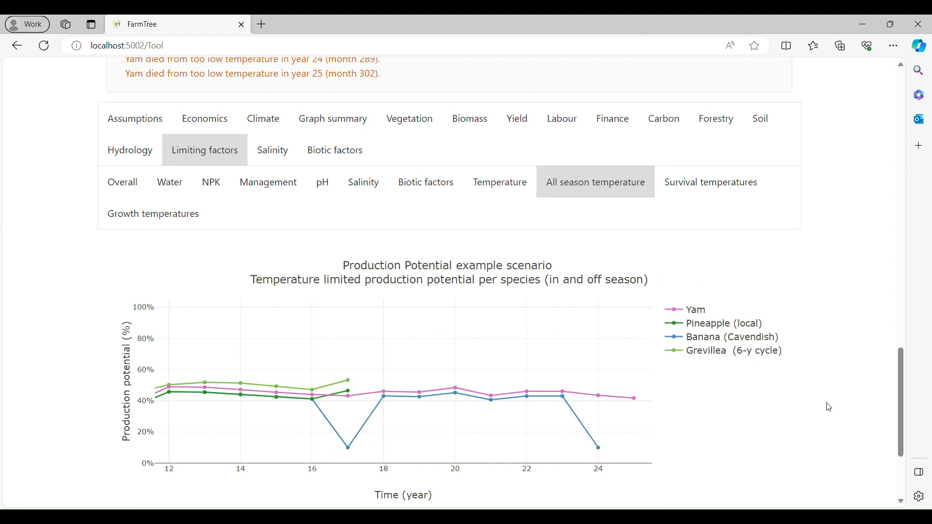
Collapse the messages and reload the original Production Potential example scenario from its file, confirming the prompt.
scroll(828, 408, "up", 10)
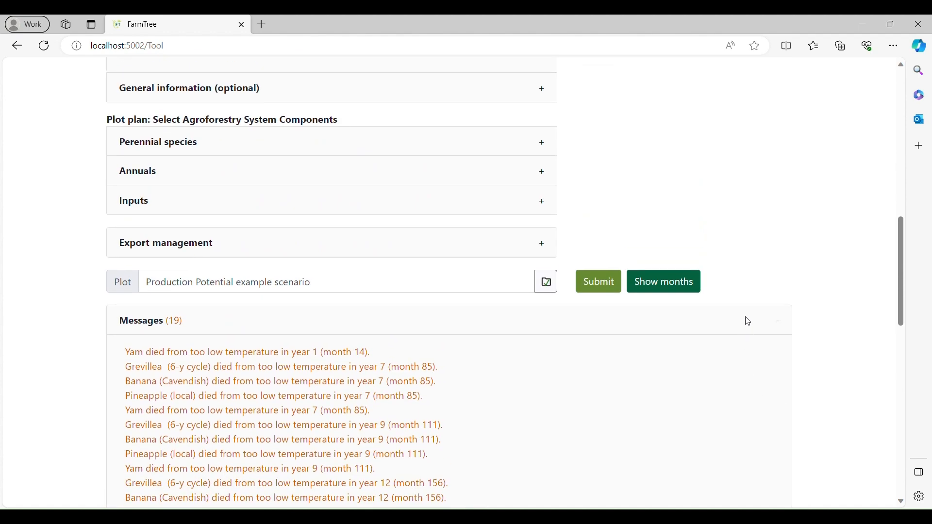
left_click(748, 321)
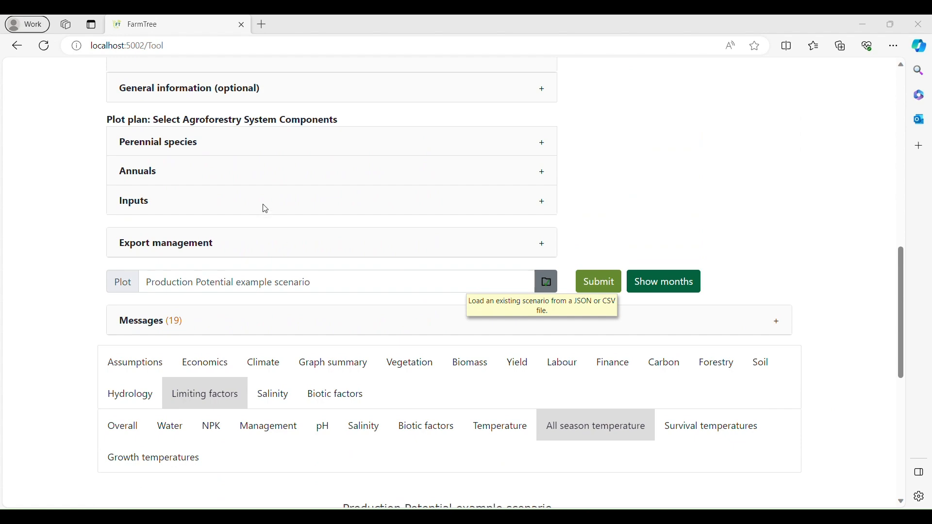
left_click(530, 140)
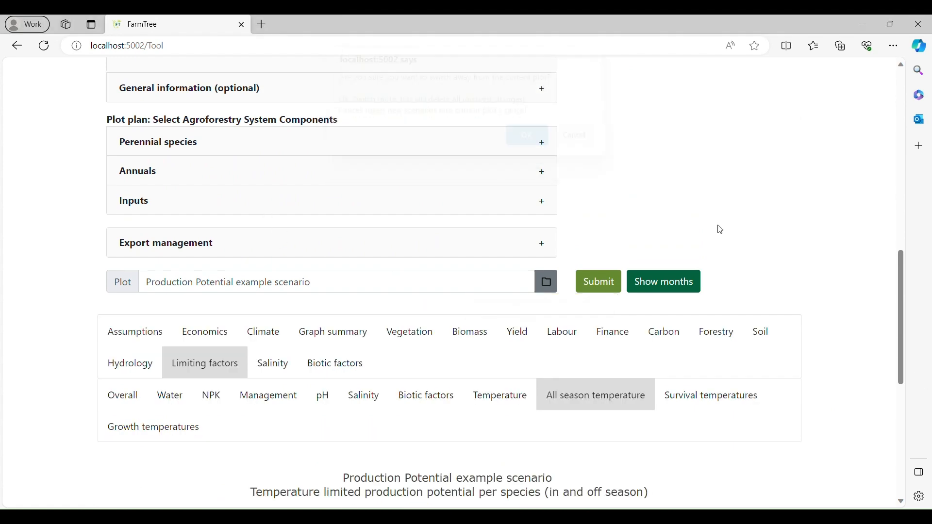
Check the reloaded Ghana plot's location and settings, and recalculate the scenario.
scroll(833, 327, "up", 10)
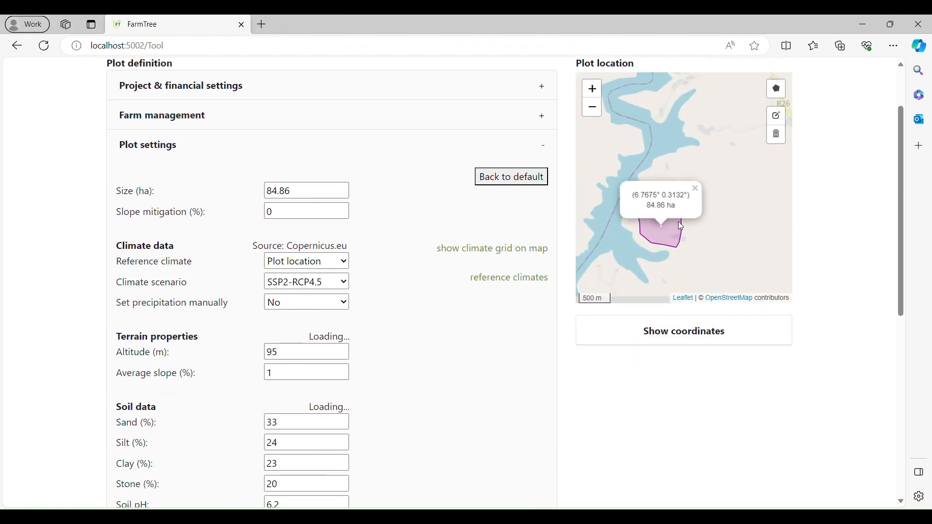
scroll(680, 226, "down", 2)
scroll(852, 229, "up", 3)
scroll(726, 231, "down", 3)
scroll(731, 265, "up", 2)
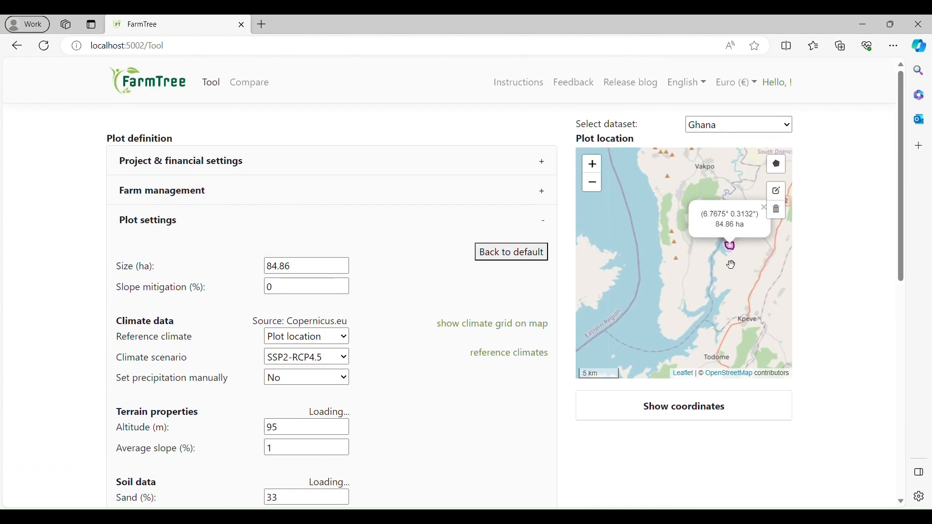
scroll(731, 264, "down", 7)
scroll(821, 340, "down", 5)
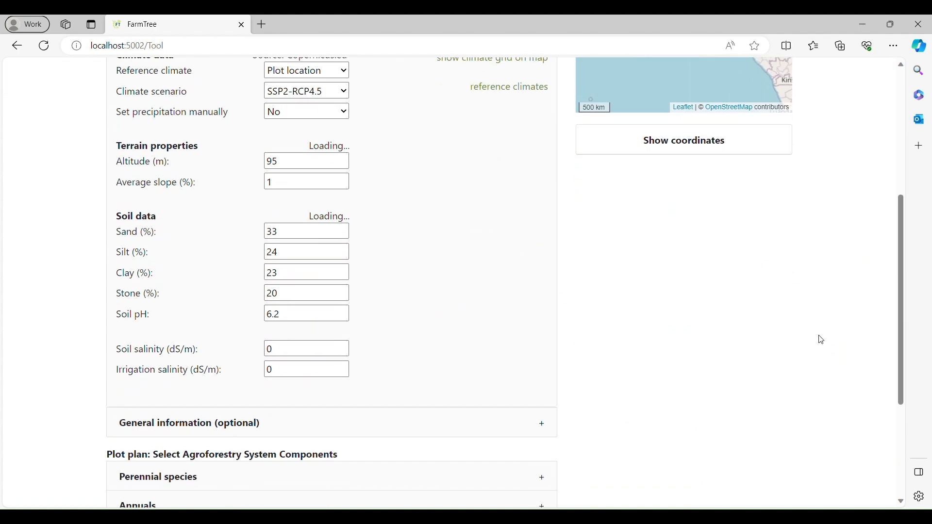
scroll(822, 340, "down", 4)
left_click(608, 424)
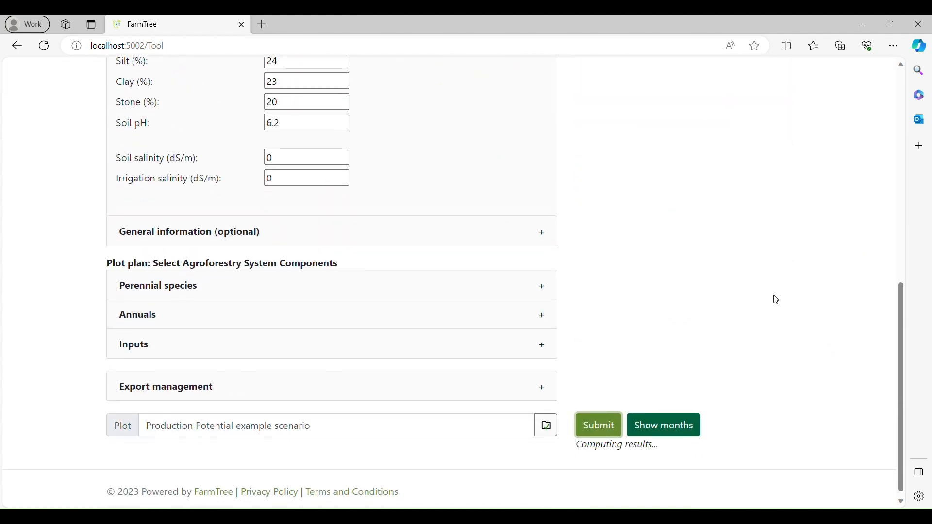
Review the all-season and growing-season temperature limitation graphs for the Ghana plot, and open the overall production potential graph.
scroll(777, 300, "down", 8)
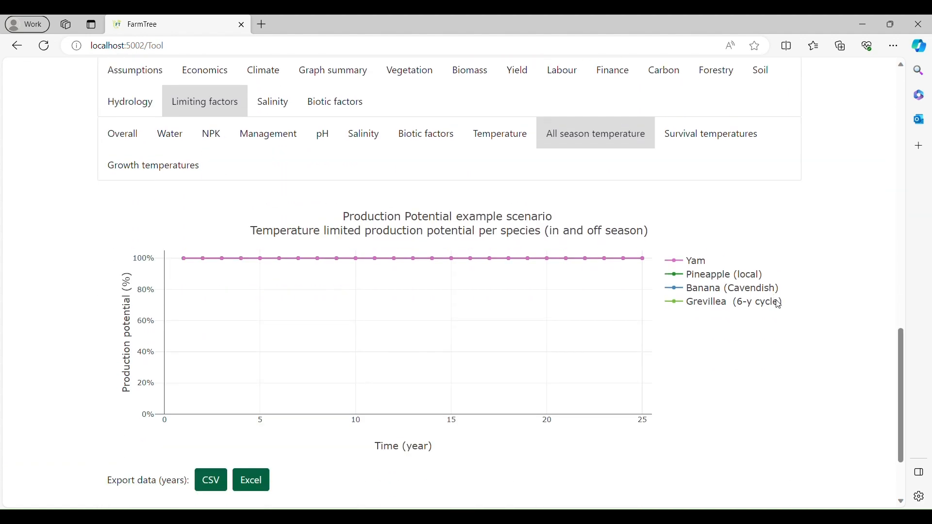
left_click(515, 142)
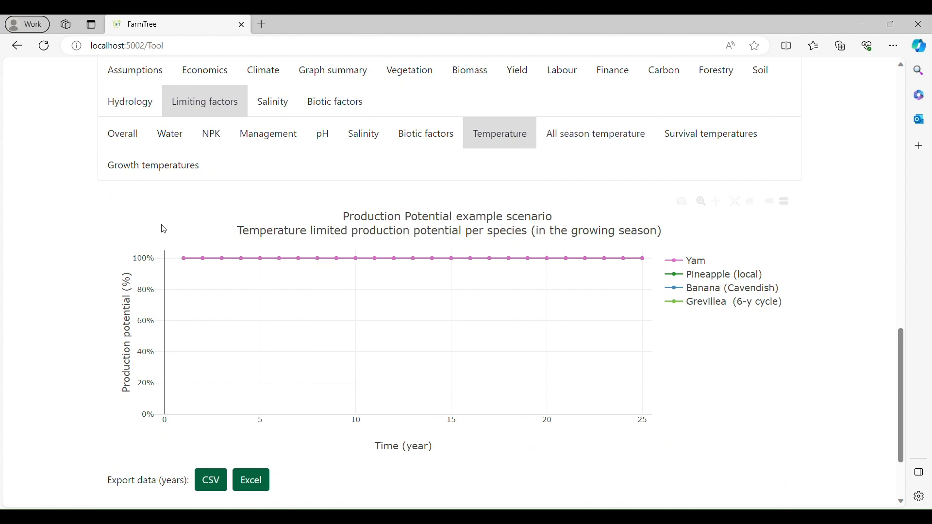
left_click(121, 144)
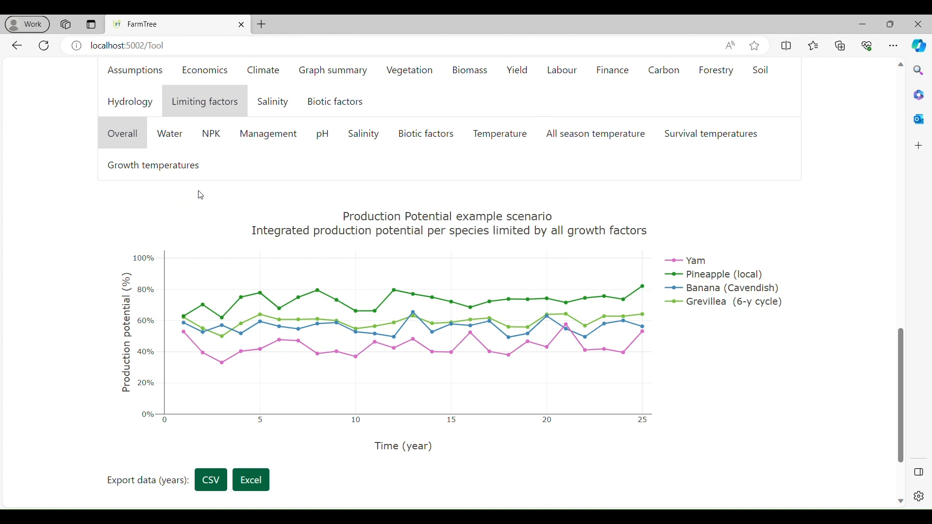
Show the explanatory information for the overall production potential graph and return to the graph.
scroll(201, 195, "down", 2)
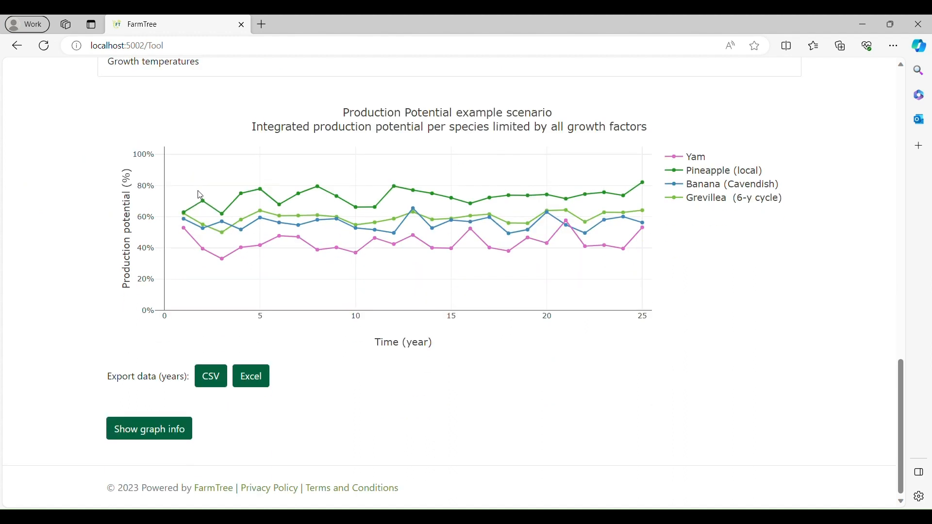
left_click(141, 437)
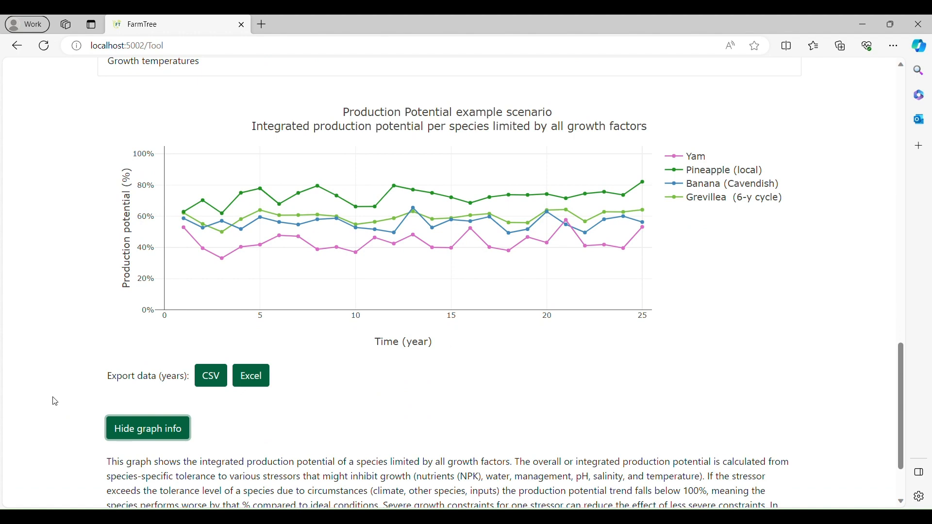
scroll(55, 402, "up", 3)
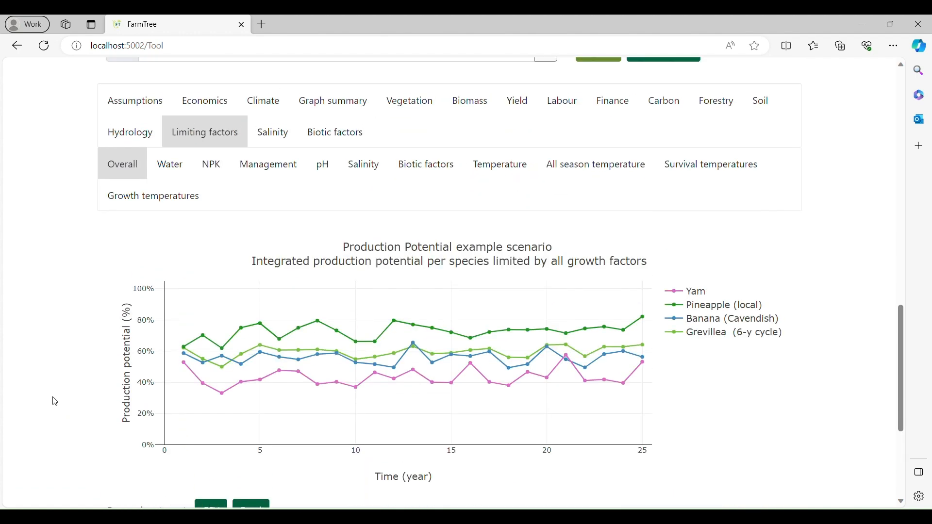